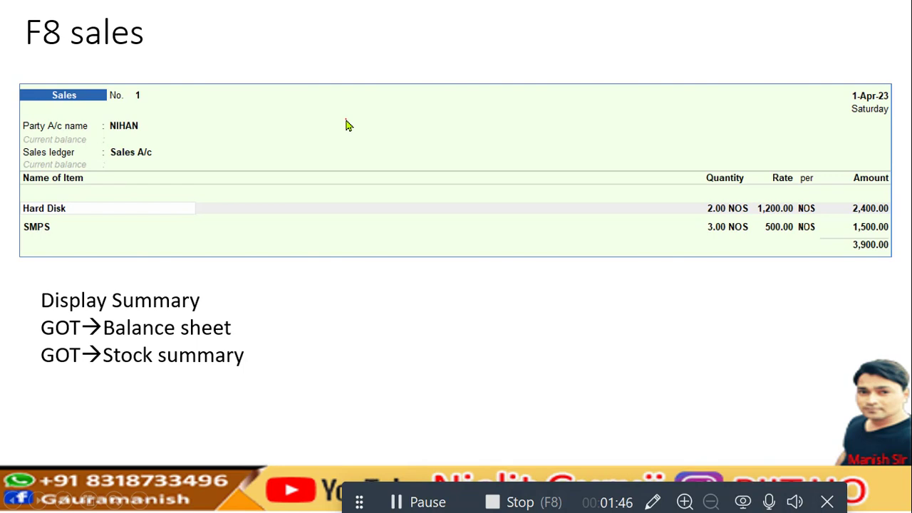
Step: Leave the slide show and switch to TallyPrime
key(Escape)
click(489, 288)
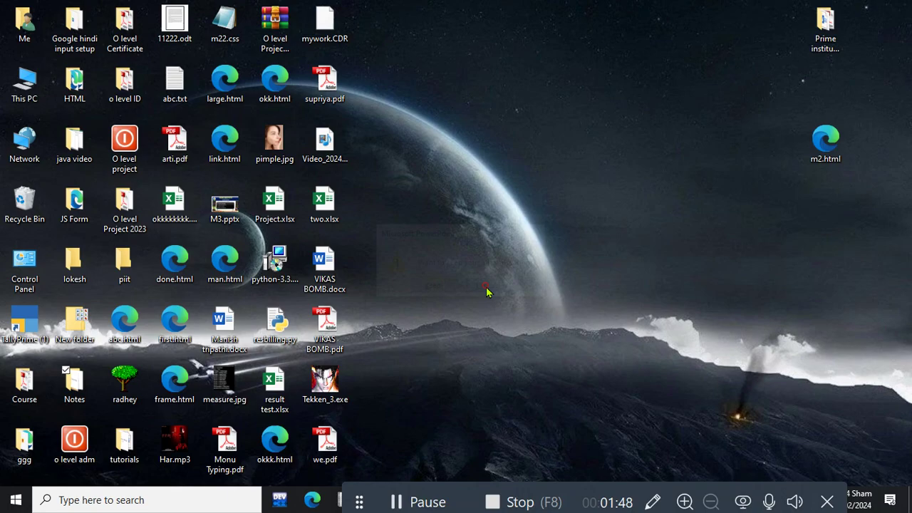
drag(434, 494, 377, 512)
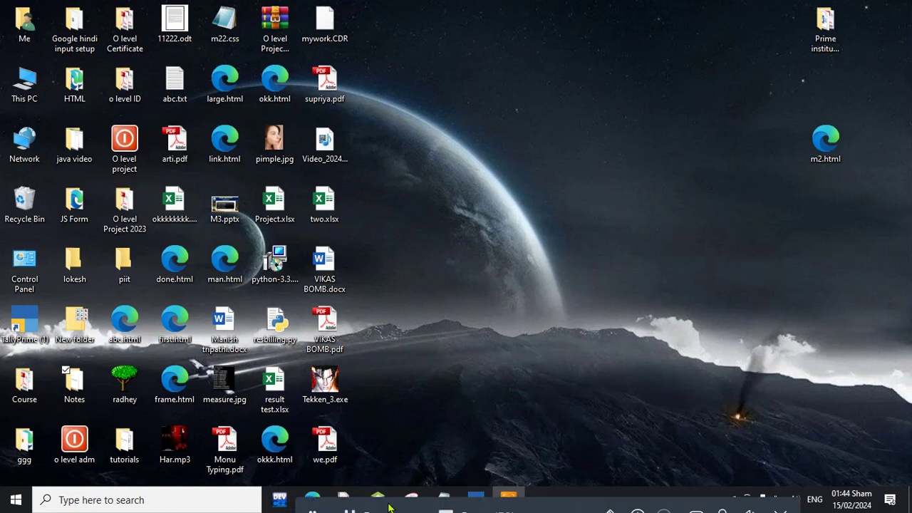
click(479, 502)
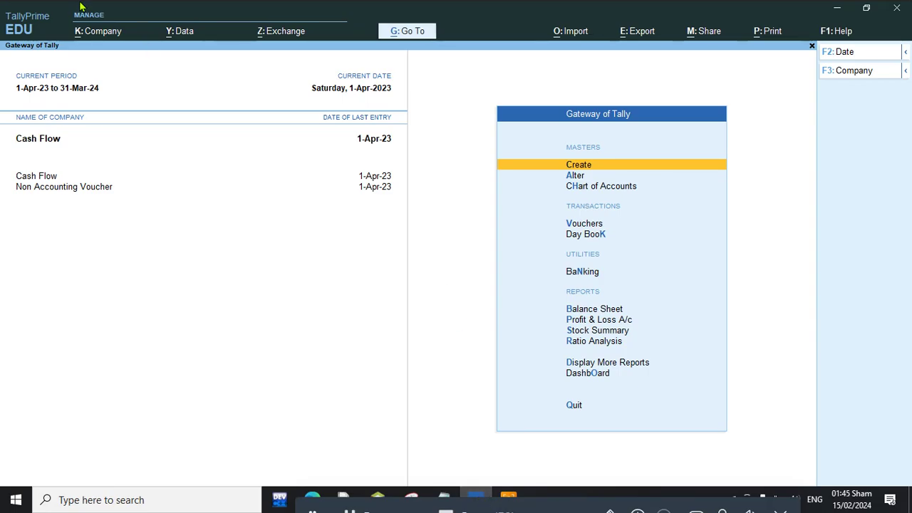
Step: Create a company named Order Processing in the default data path, accepting its default details and features
click(100, 42)
click(110, 56)
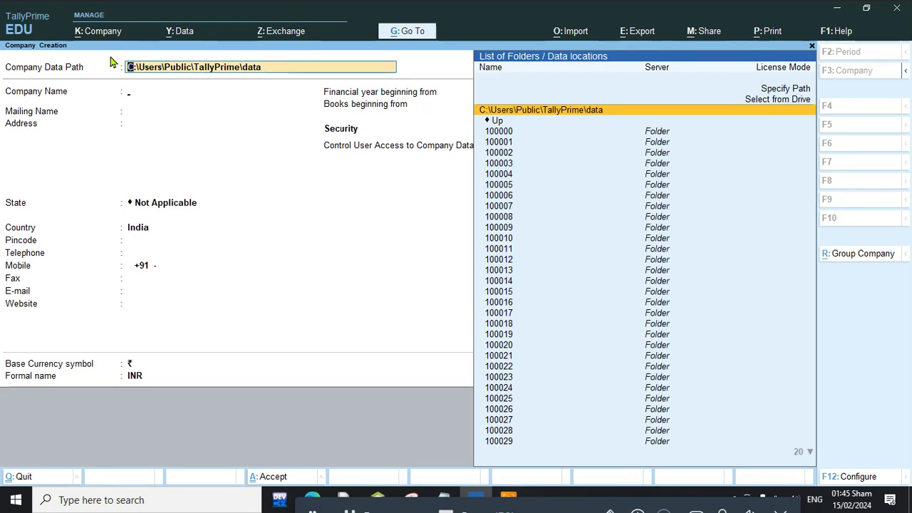
key(Return)
text(Order )
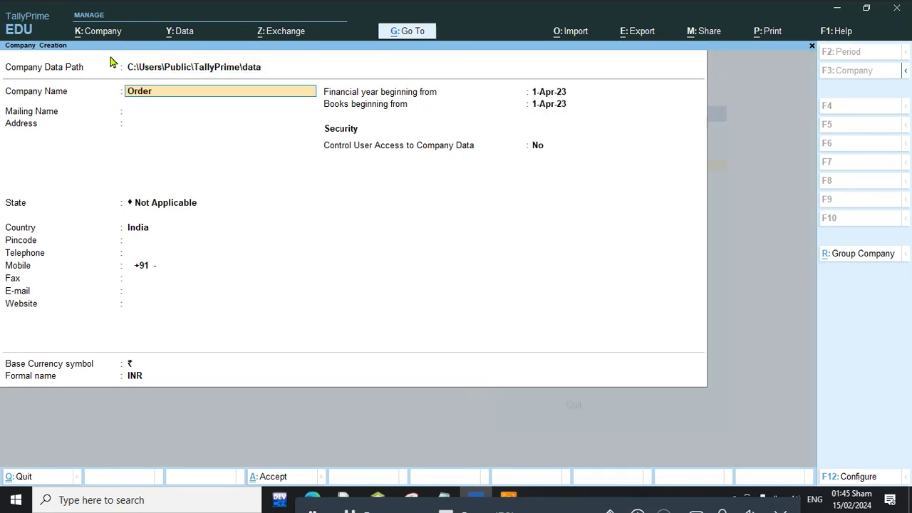
text(Processing)
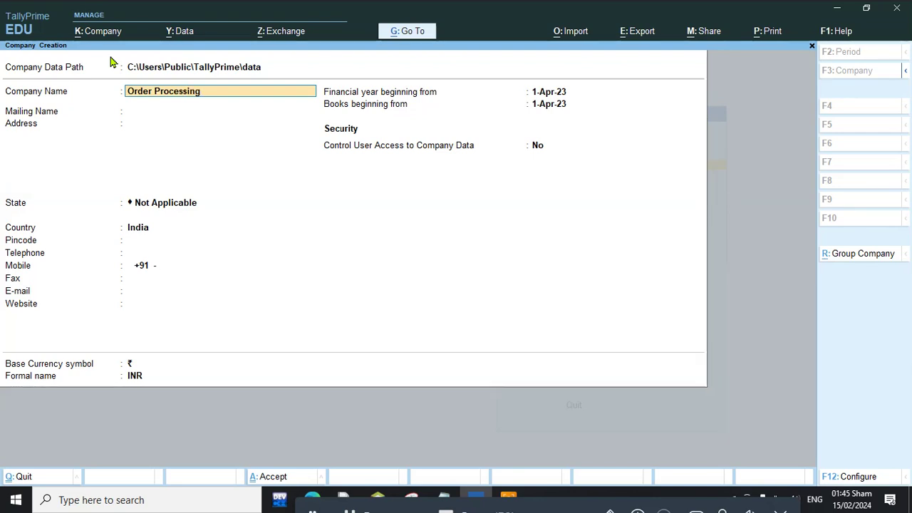
key(Return)
key(Return)
key(Return)
key(Return)
key(Return)
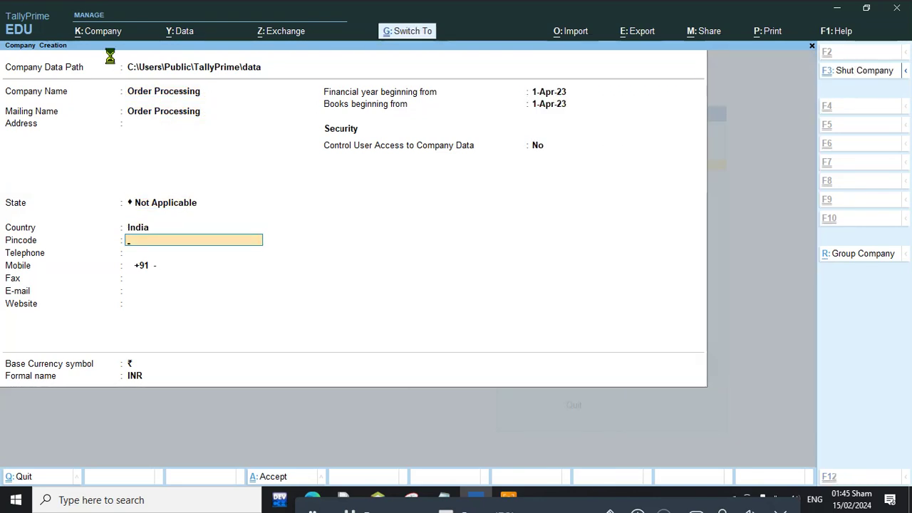
key(ctrl+a)
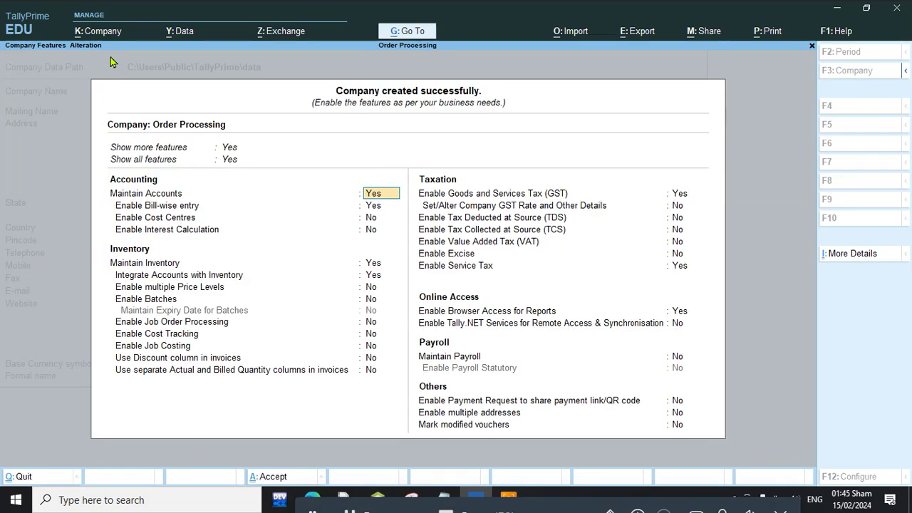
key(ctrl+a)
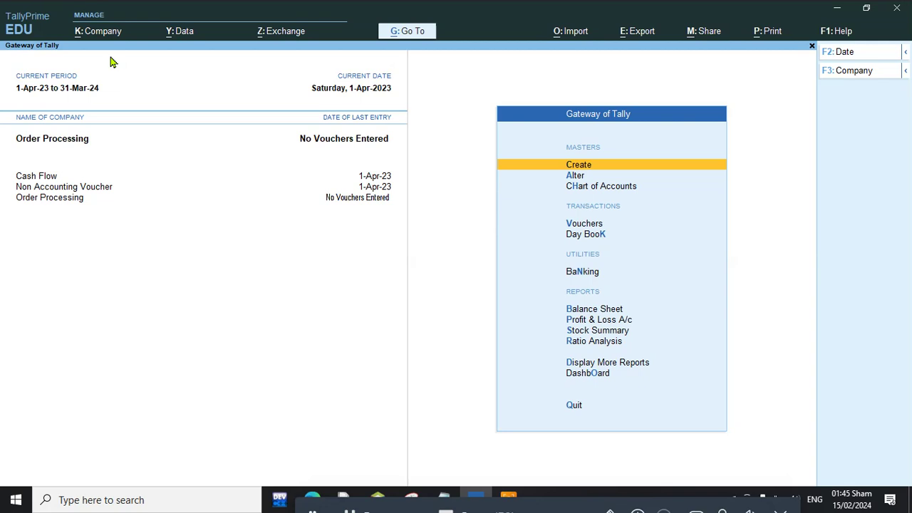
Step: Create a ledger named Capital A/c under the Capital Account group
key(Return)
key(Down)
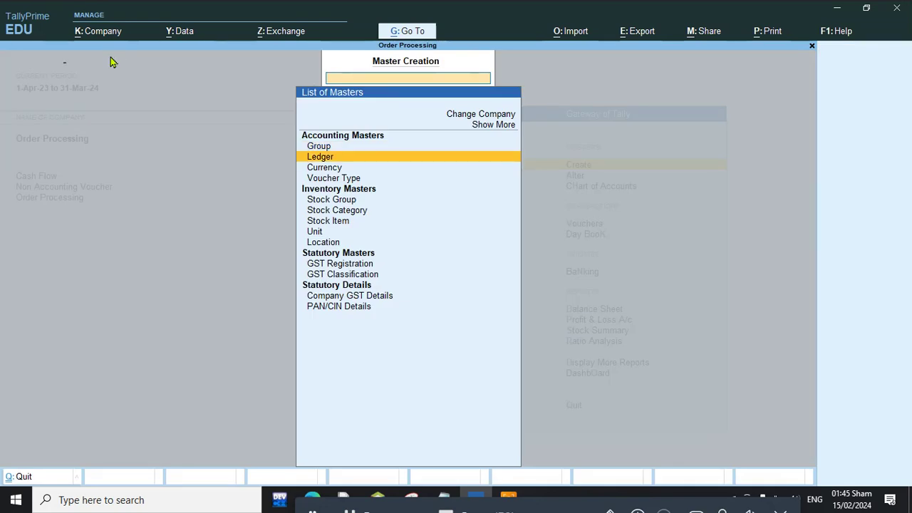
key(Return)
text(Capital a)
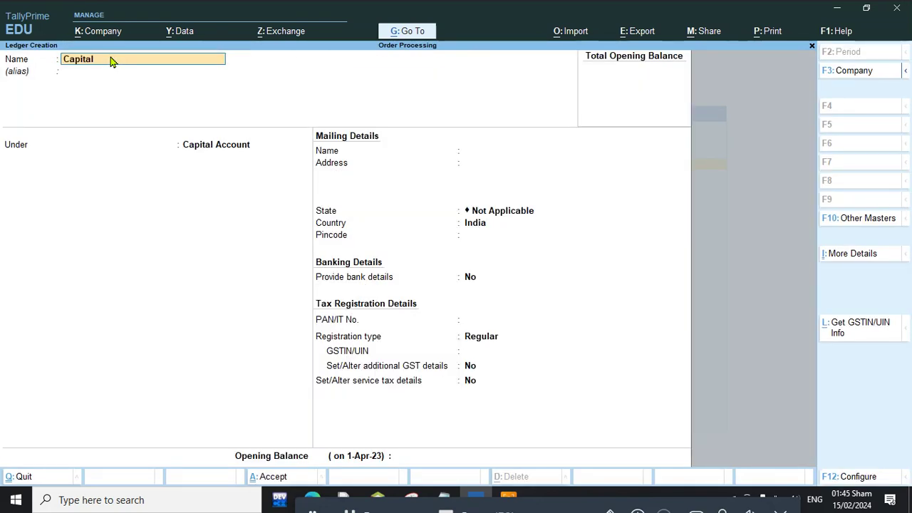
key(Return)
key(Return)
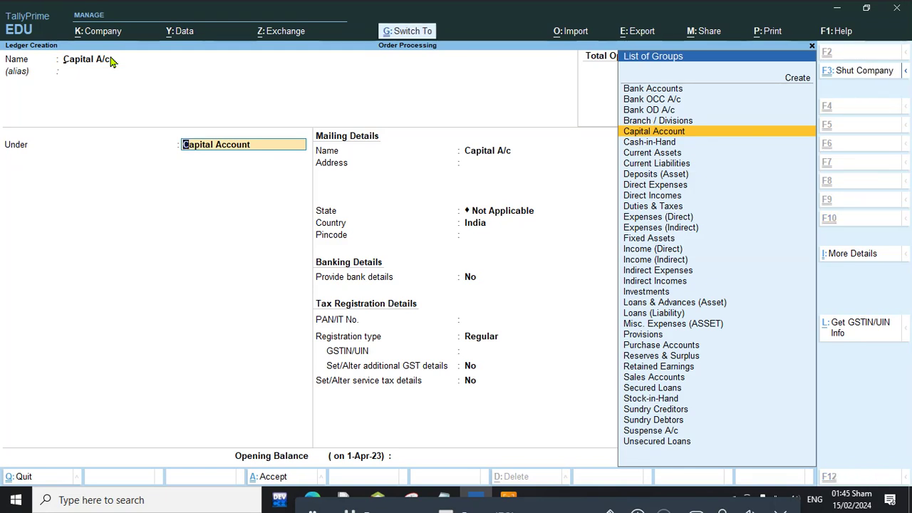
key(ctrl+a)
Step: Create a ledger named Purchase A/c under the Purchase Accounts group
text(Purchase a/c)
key(Return)
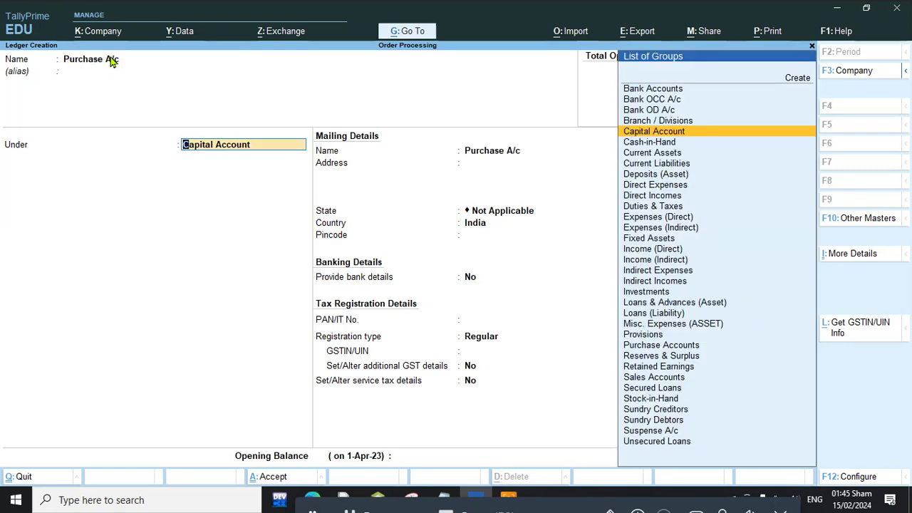
text(pu)
key(Return)
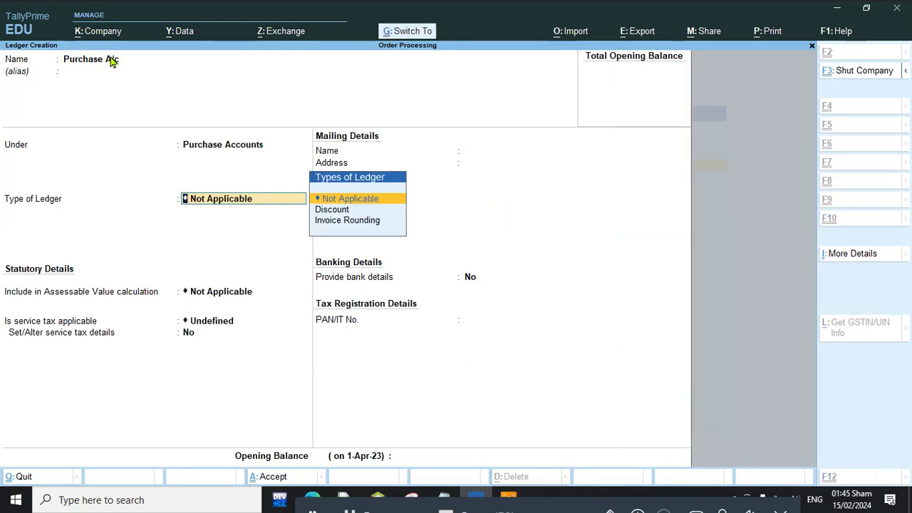
key(ctrl+a)
Step: Create a ledger named Sales A/c under the Sales Accounts group
text(Sa)
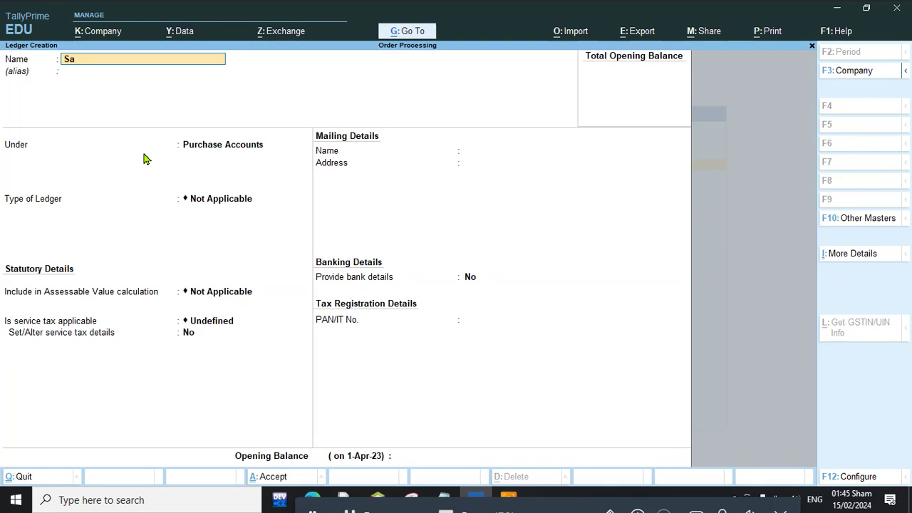
key(Return)
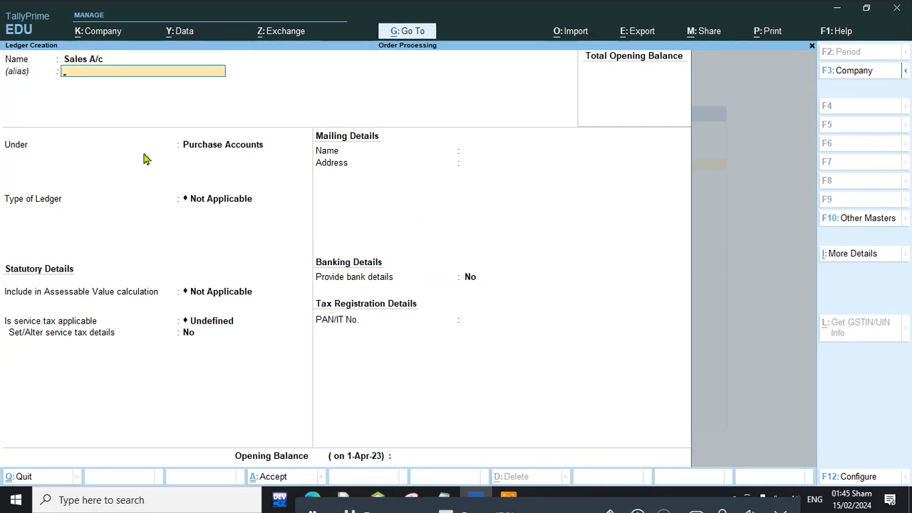
key(Return)
text(S)
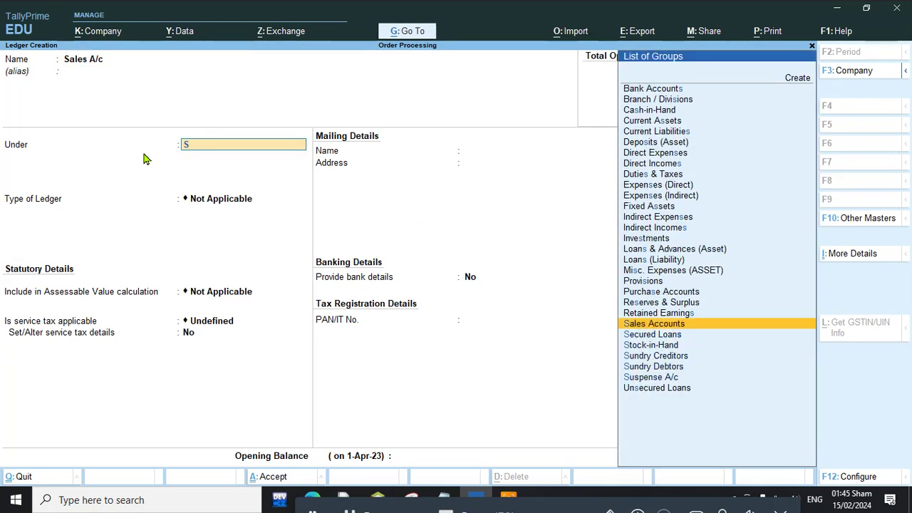
key(Return)
key(ctrl+a)
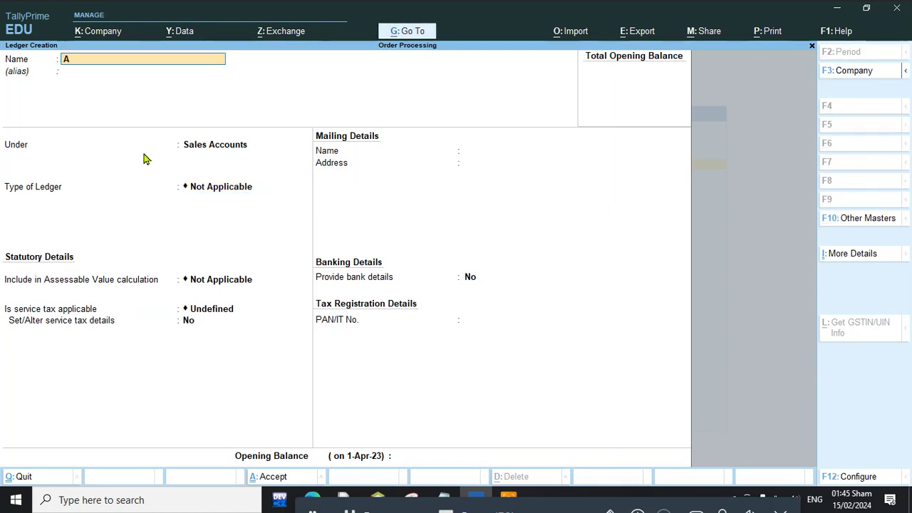
Step: Create a supplier ledger named AV Computers under the Sundry Creditors group
text(AV Computers)
key(Return)
key(Return)
text(S)
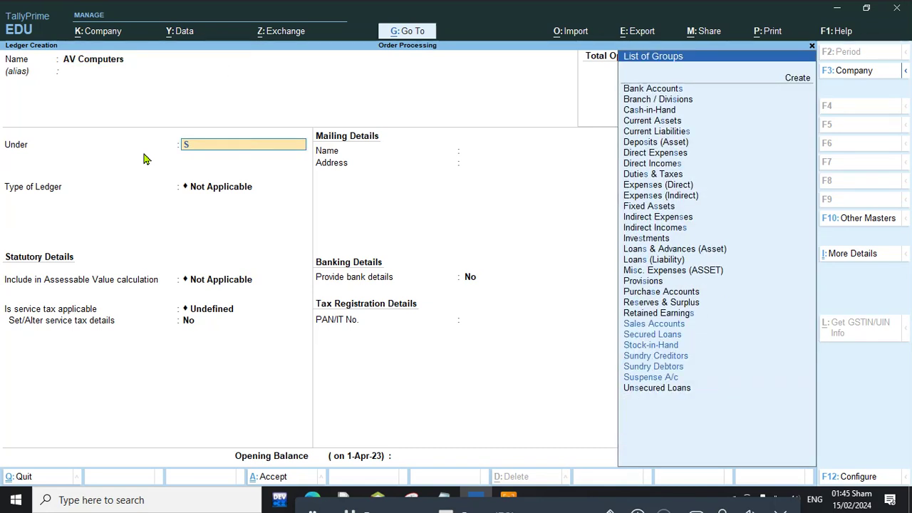
key(Up)
key(Up)
key(Up)
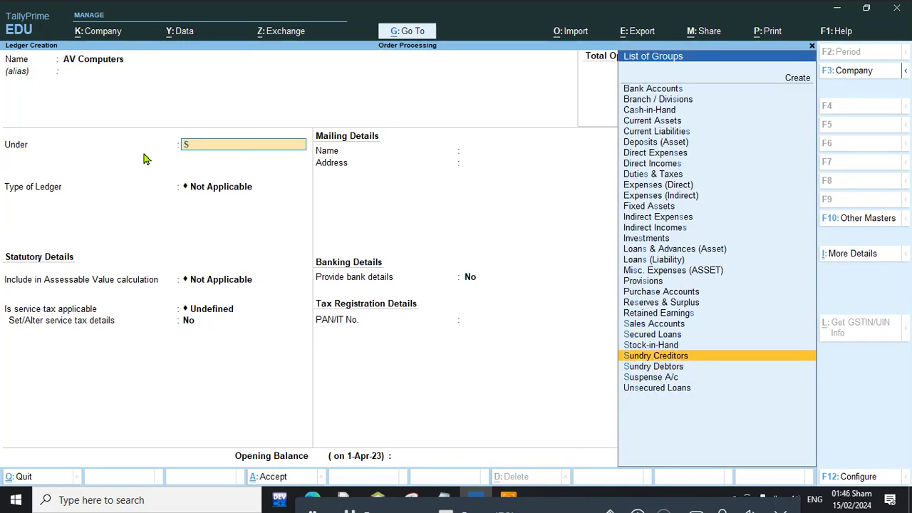
key(Return)
key(ctrl+a)
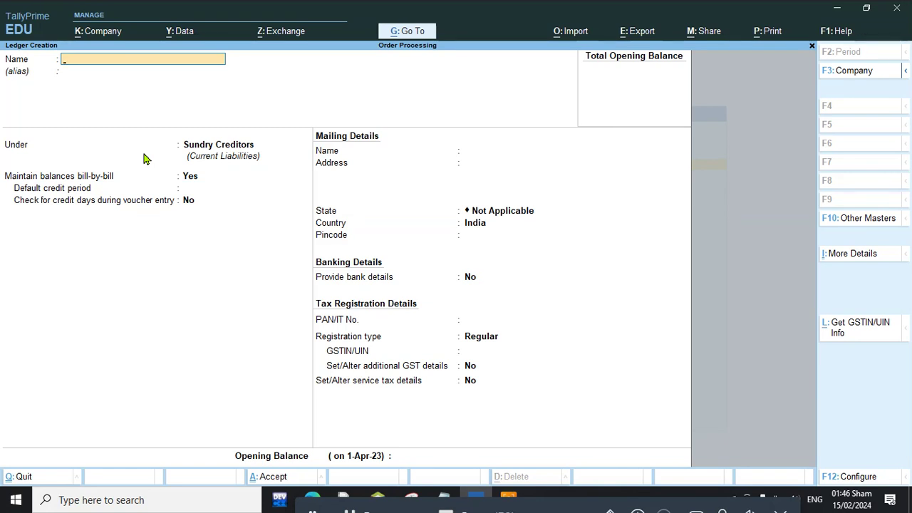
Step: Create a ledger with the customer's name under Sundry Debtors, keeping the default bill-by-bill settings
text(Nihan)
key(Return)
key(Return)
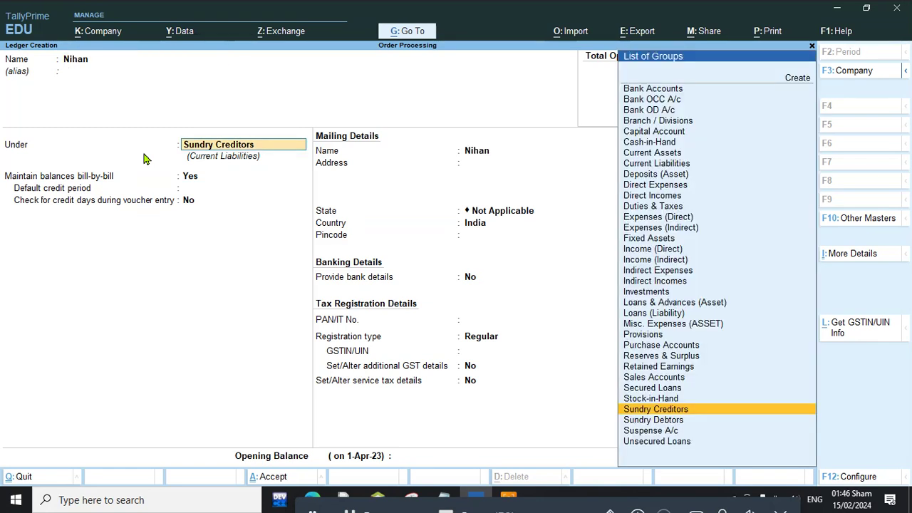
text(S)
key(Up)
key(Return)
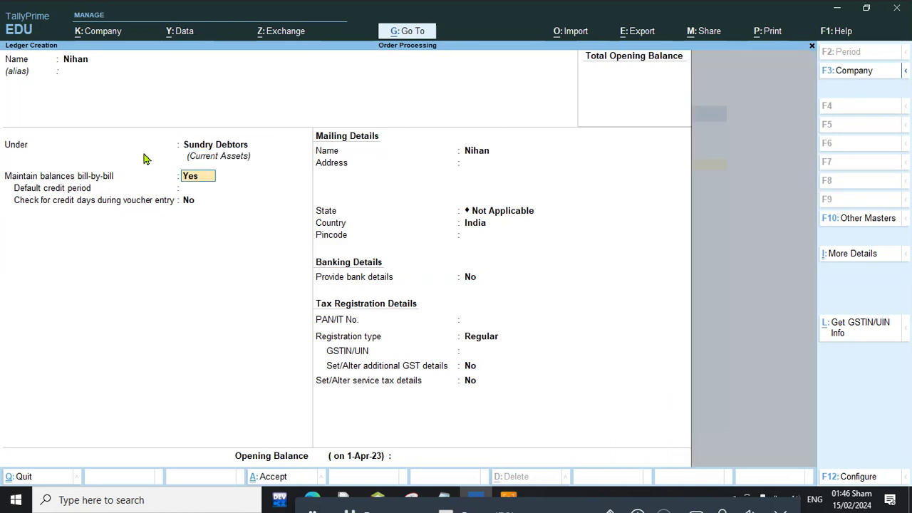
key(Return)
key(Return)
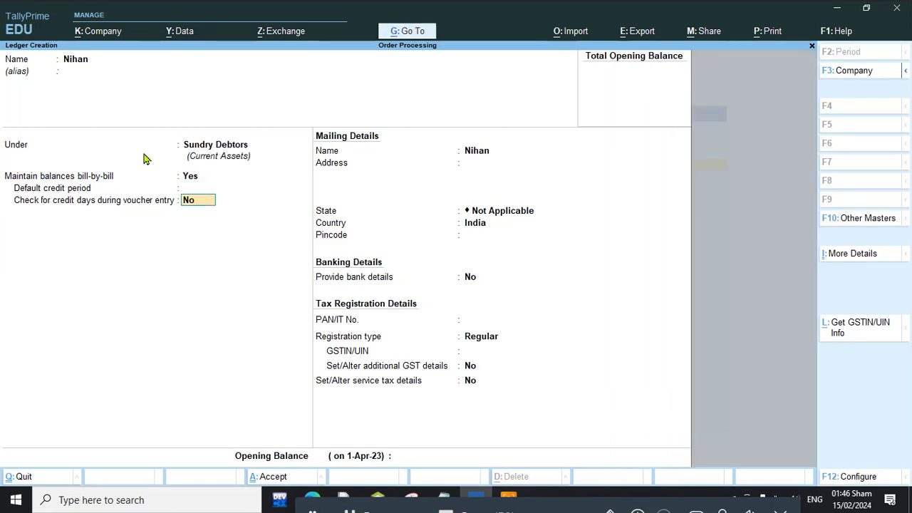
key(Return)
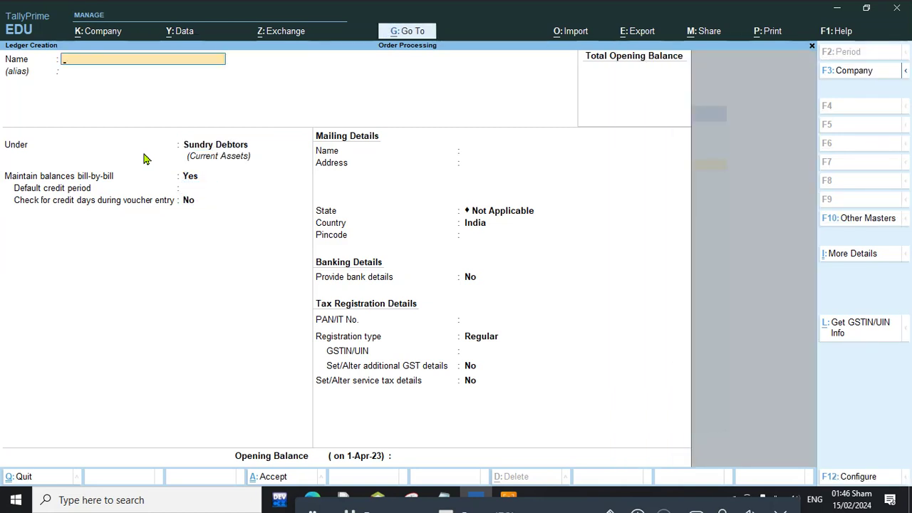
Step: Create a stock group named Computer Parts under Primary
key(Escape)
key(Return)
key(Down)
key(Down)
key(Down)
key(Down)
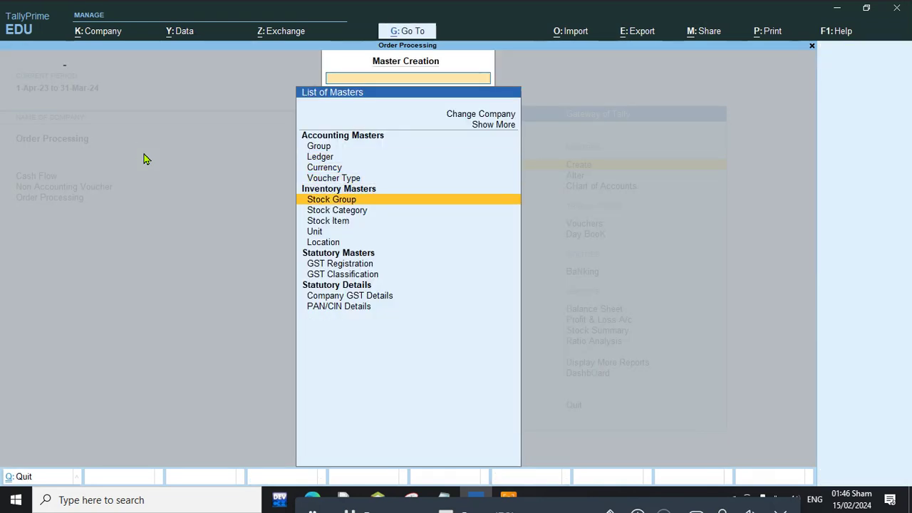
key(Return)
text(Computer Parts)
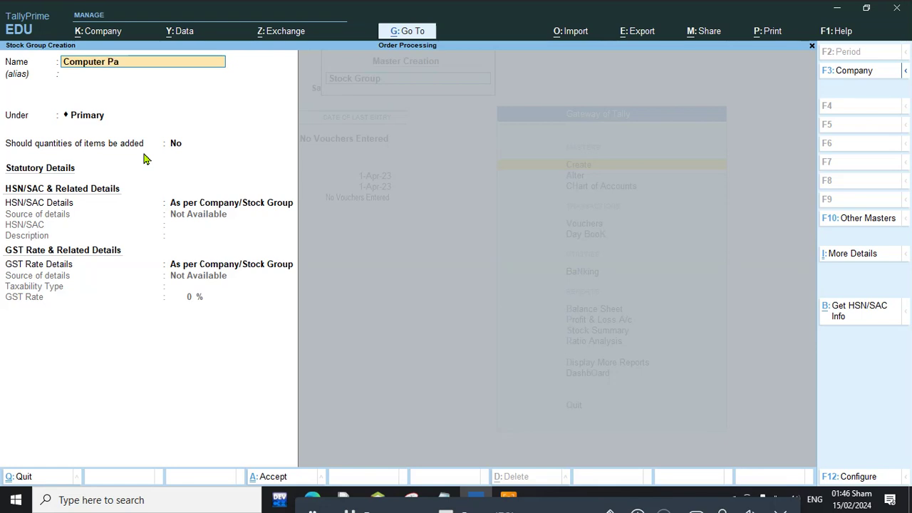
key(Return)
key(Return)
key(Return)
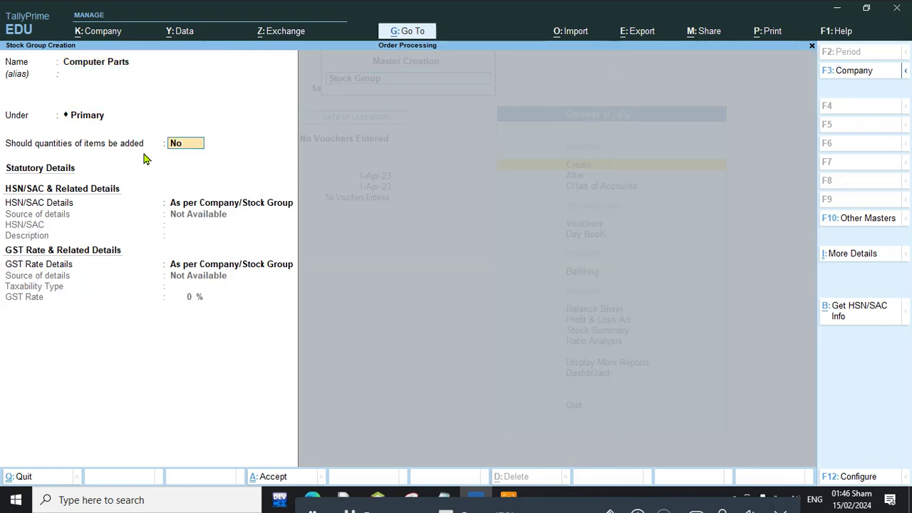
key(Return)
key(Escape)
key(y)
Step: Create a simple unit with symbol NOS, formal name Numbers and 0 decimal places
key(Down)
key(Down)
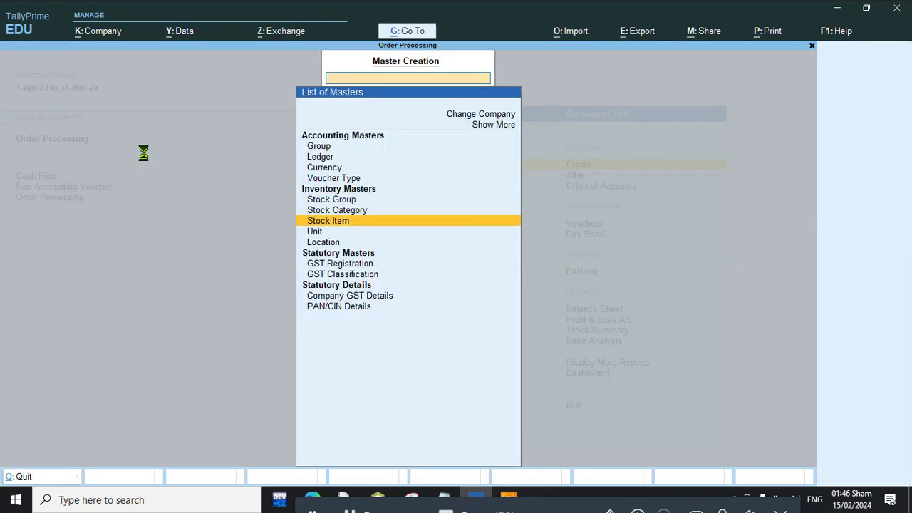
key(Return)
key(Escape)
key(Down)
key(Return)
text(NOS)
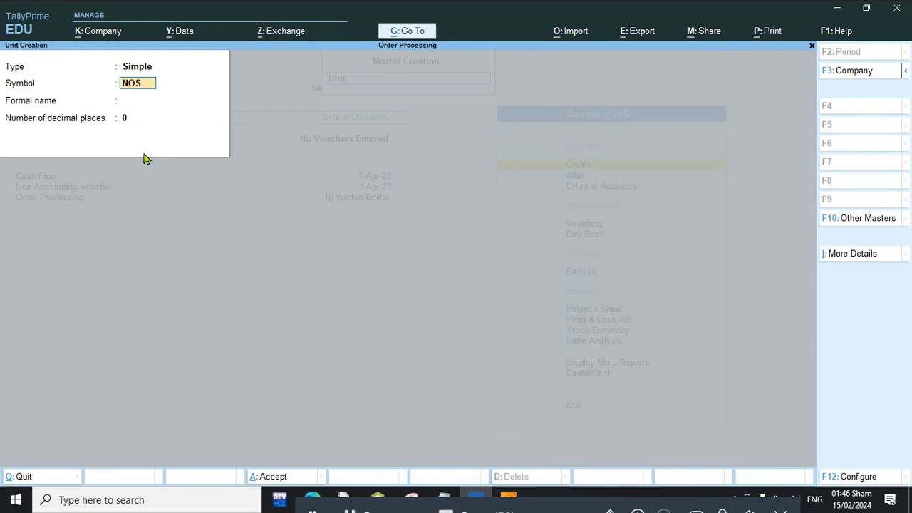
key(Return)
text(Numbers)
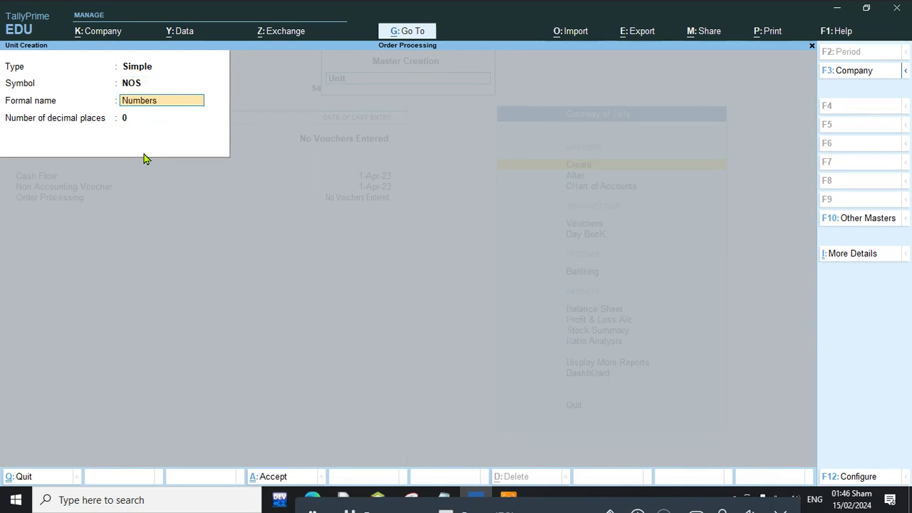
key(Return)
key(Return)
key(Return)
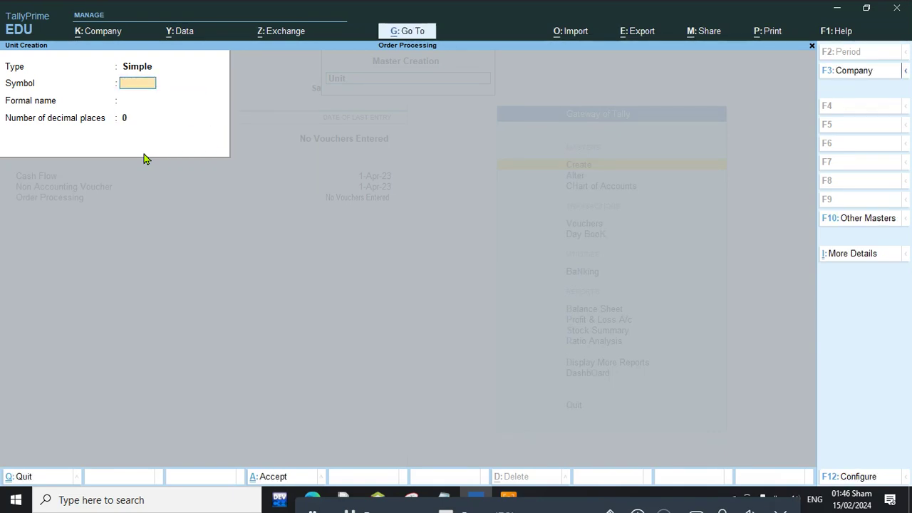
key(Escape)
Step: Create a stock item named Hard Disk under Computer Parts with NOS as its unit
key(Return)
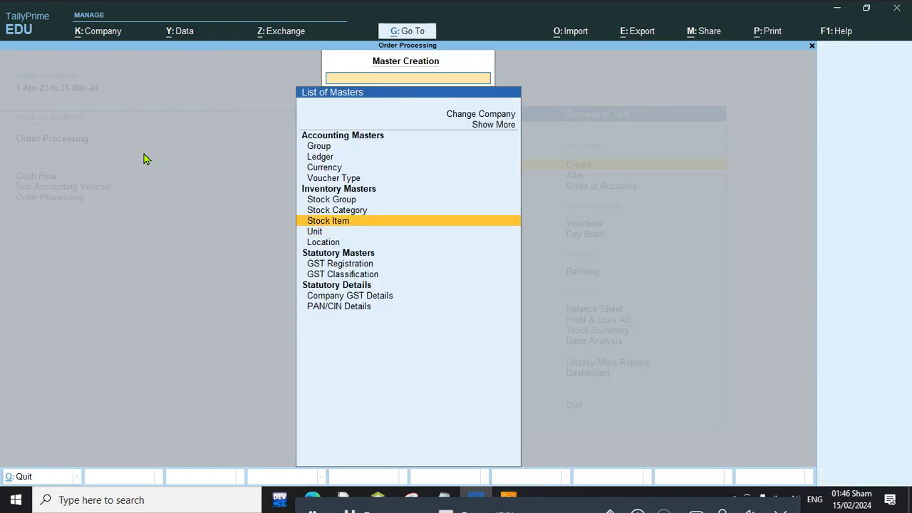
key(Return)
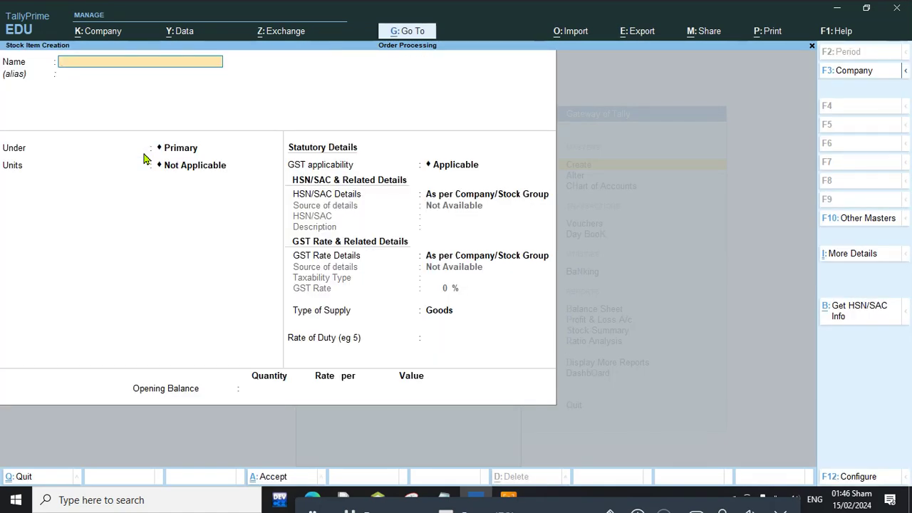
text(Hard Di)
key(Return)
key(Return)
key(Return)
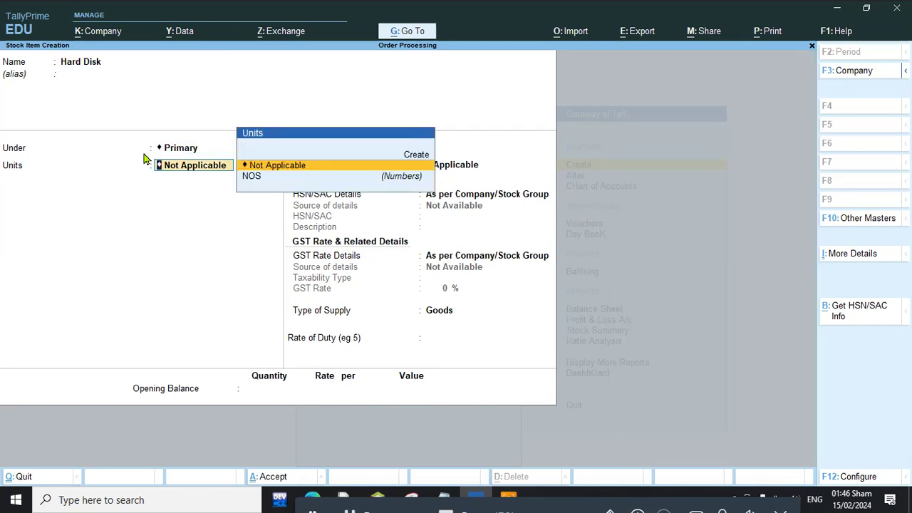
key(BackSpace)
key(Down)
key(Return)
key(Down)
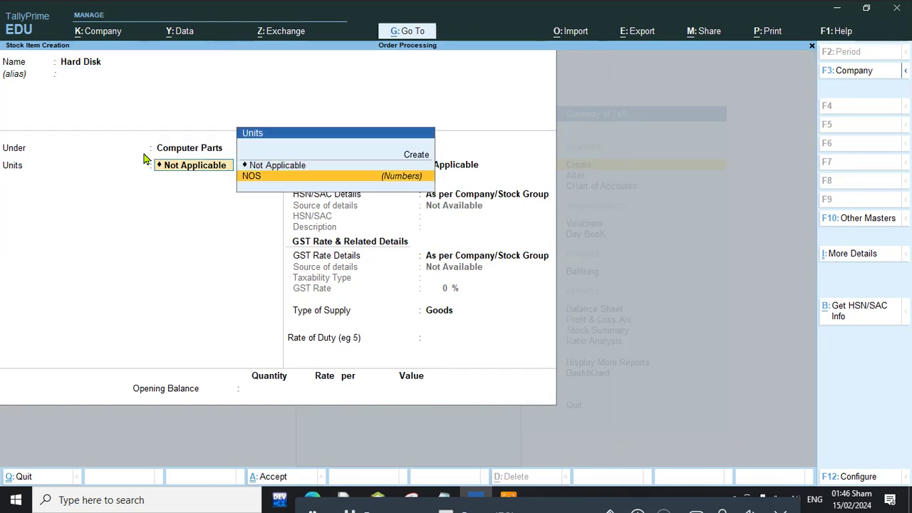
key(Return)
key(ctrl+a)
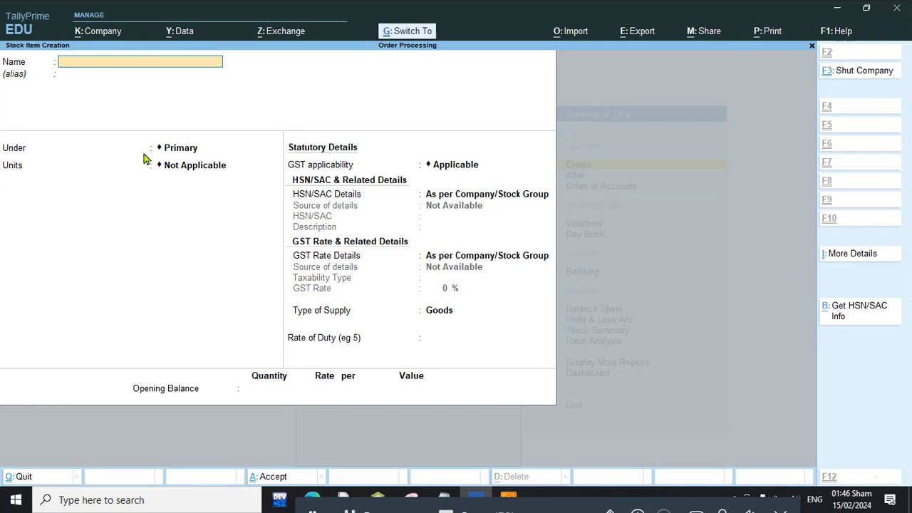
Step: Create a second stock item named SMPS under Computer Parts with NOS as its unit, and leave stock item creation
text(SMPS)
key(Return)
key(Return)
key(Down)
key(Return)
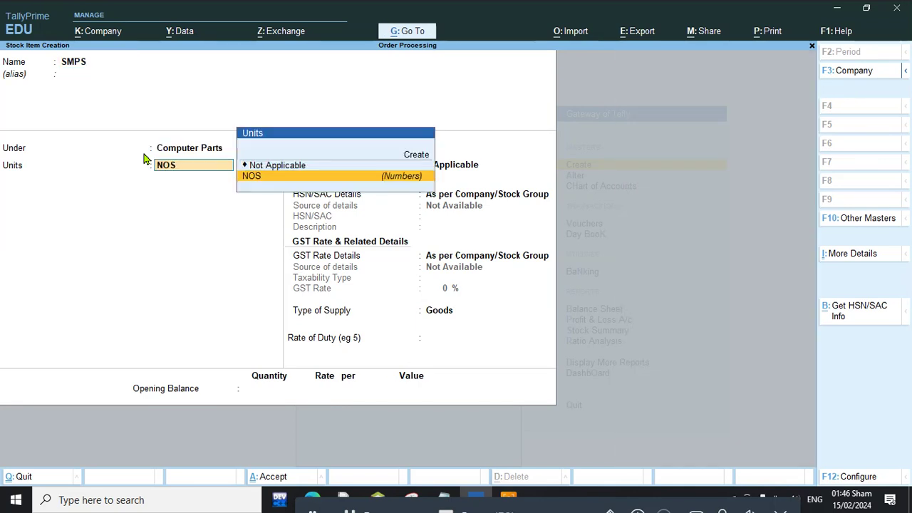
key(Return)
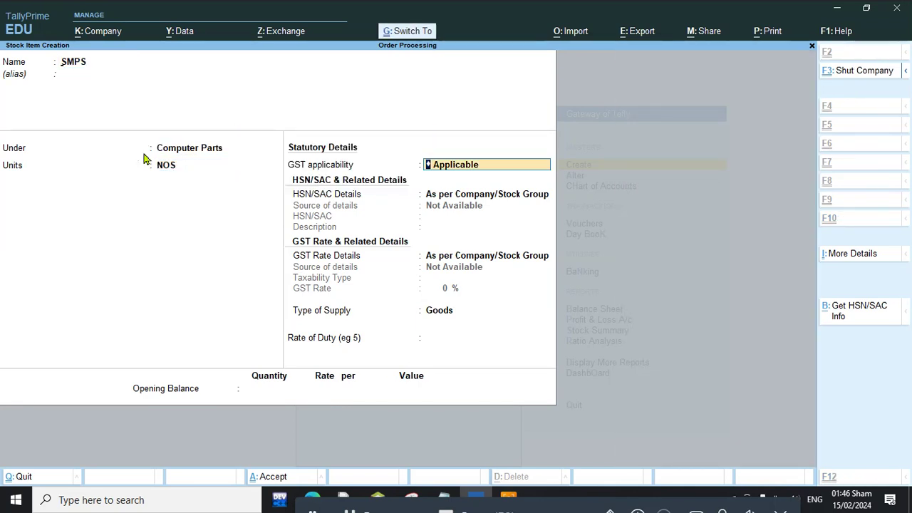
key(ctrl+a)
key(Escape)
key(y)
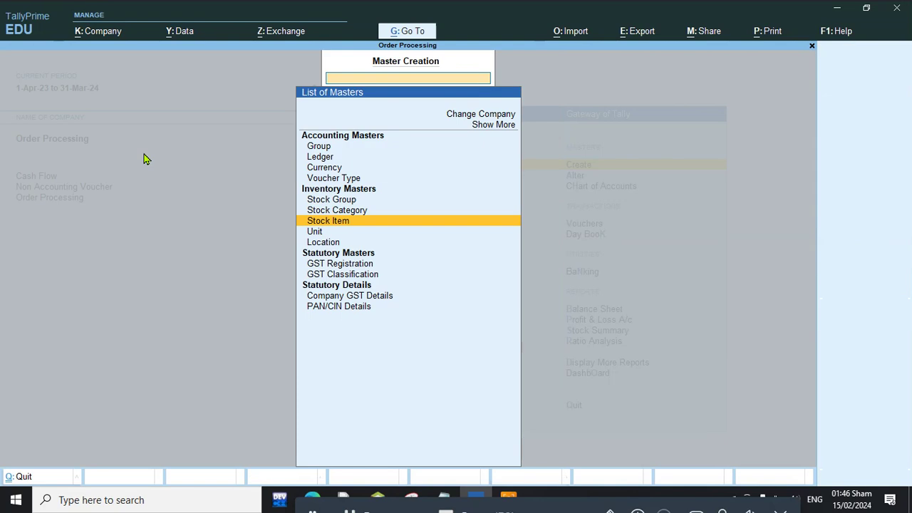
Step: Start a receipt voucher and credit Capital A/c with 100000
key(Escape)
key(Down)
key(Down)
key(Down)
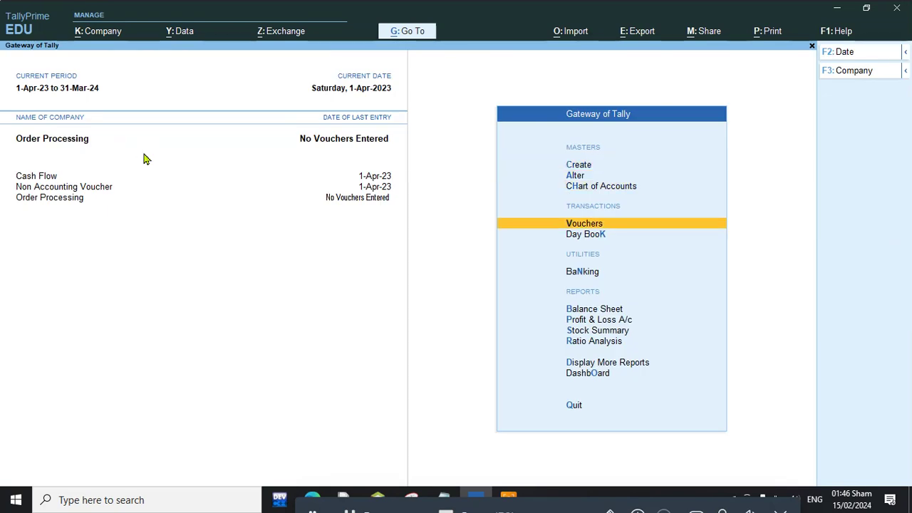
key(Return)
click(861, 146)
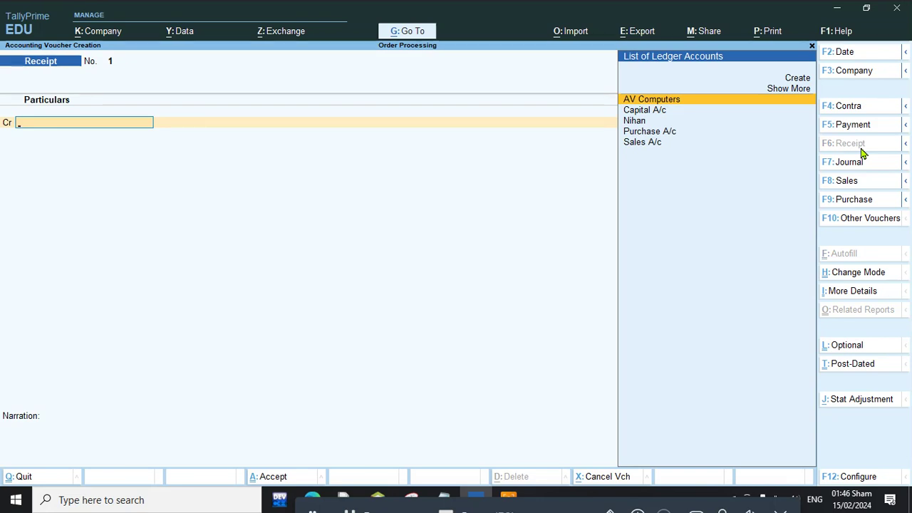
key(Return)
key(BackSpace)
key(Down)
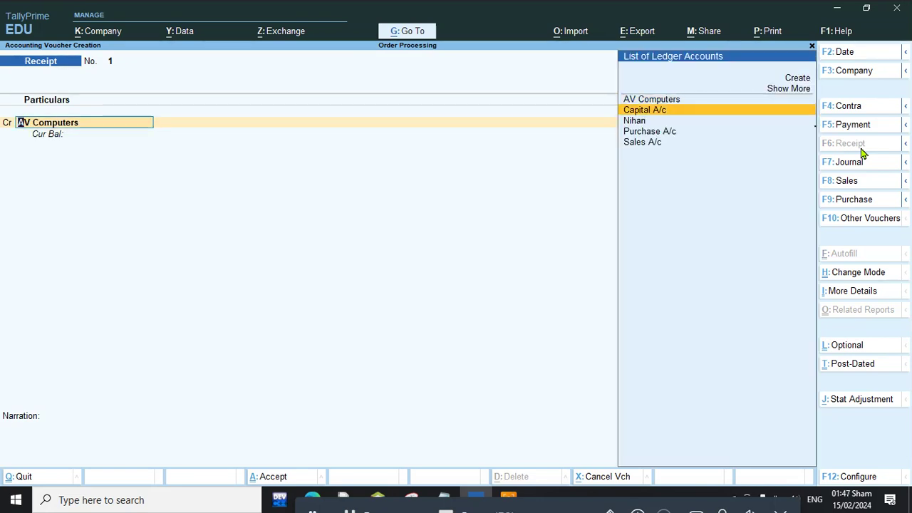
key(Return)
text(100000)
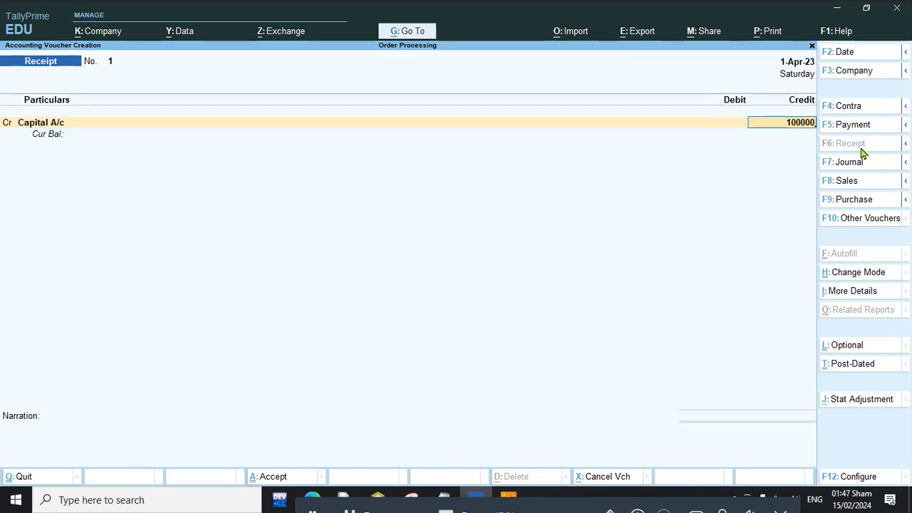
Step: Debit Cash for the full receipt amount and save the voucher without a narration
key(Return)
key(Down)
key(Down)
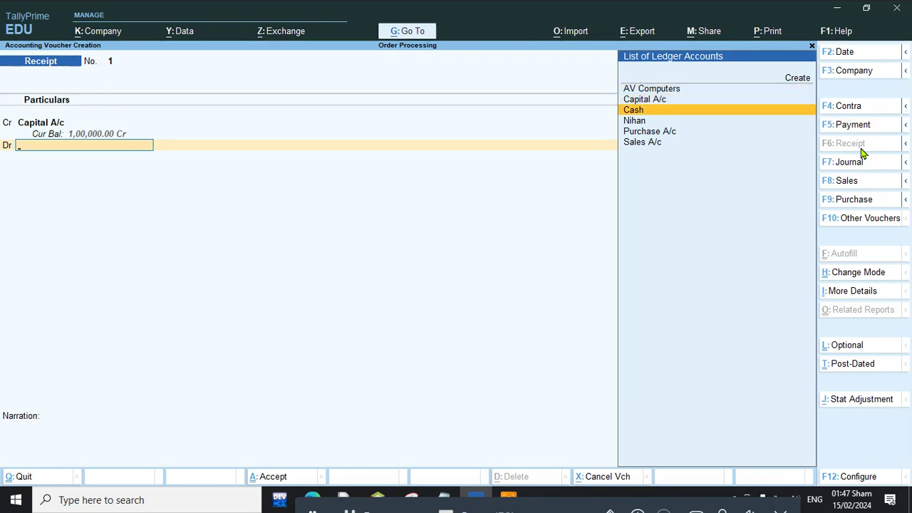
key(Return)
key(Return)
key(Return)
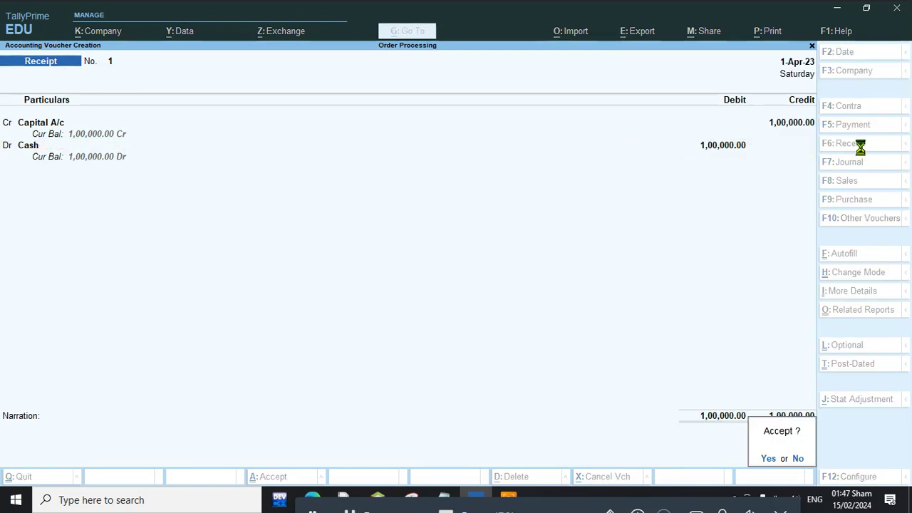
key(y)
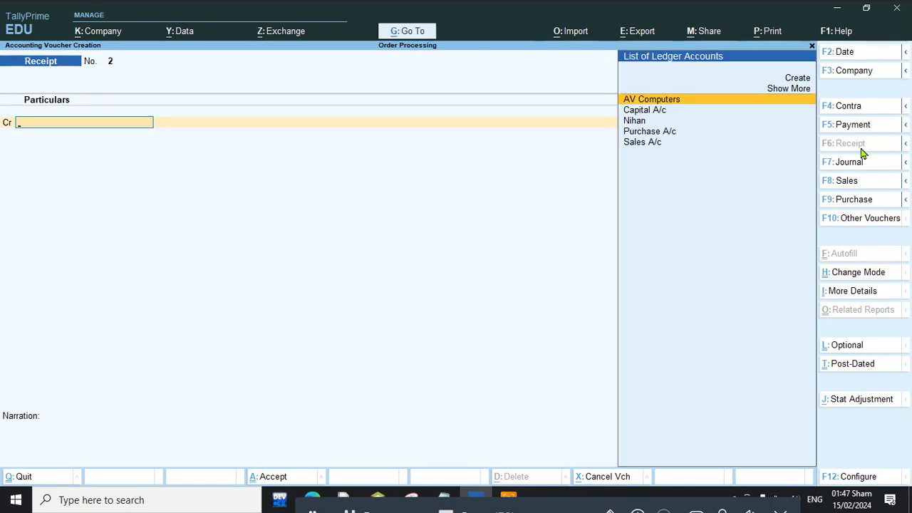
Step: Activate the inactive Purchase Order voucher type and start a purchase order
click(859, 221)
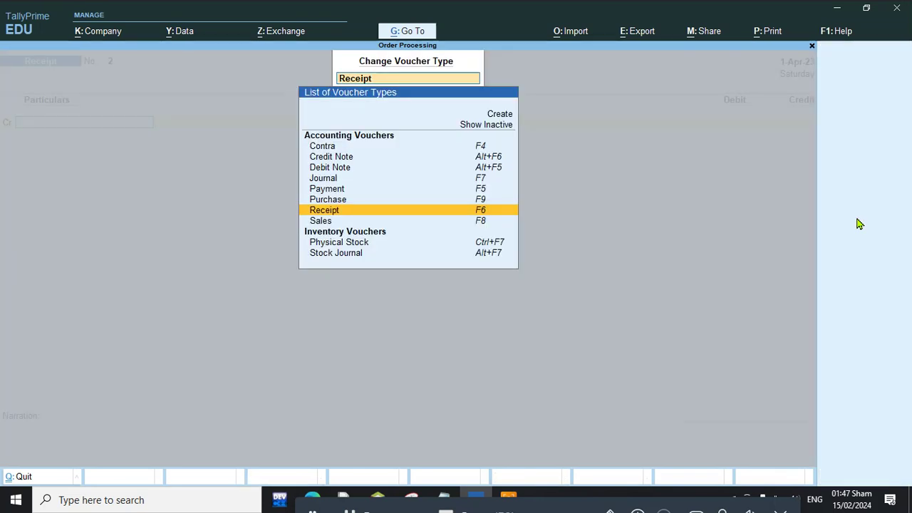
click(509, 127)
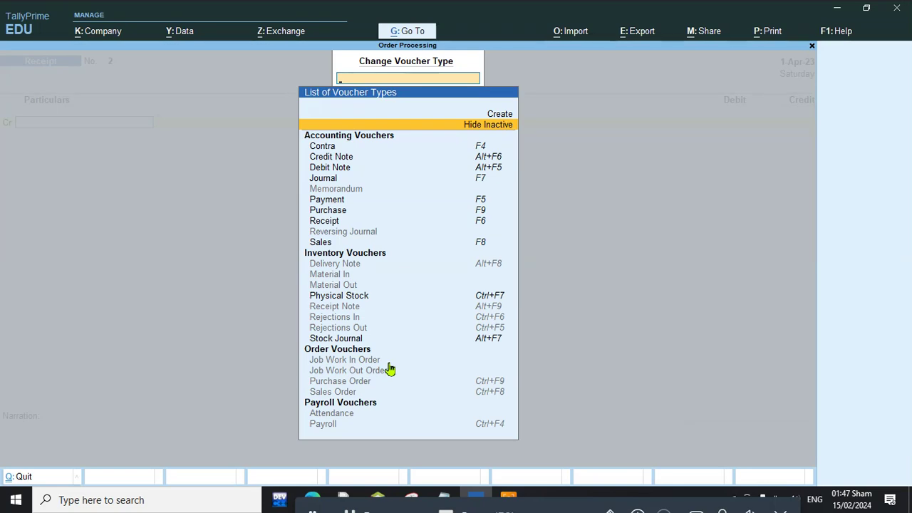
click(360, 384)
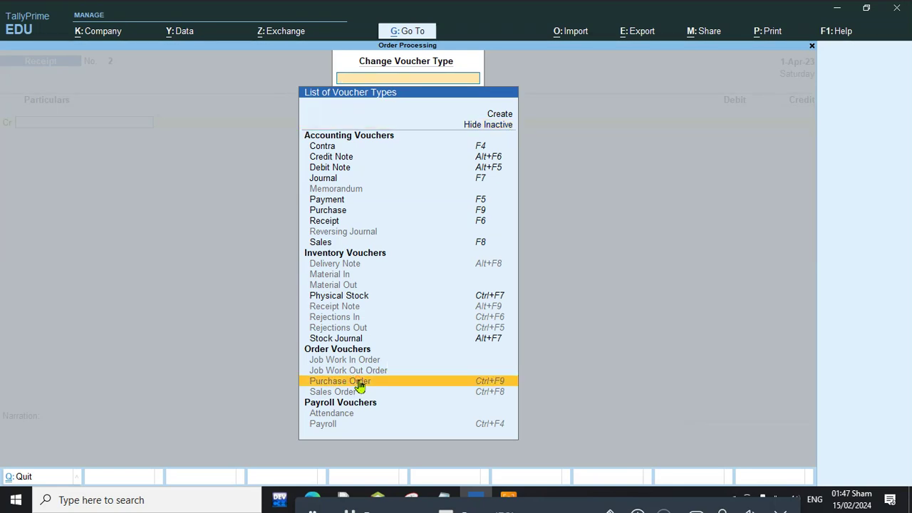
click(360, 383)
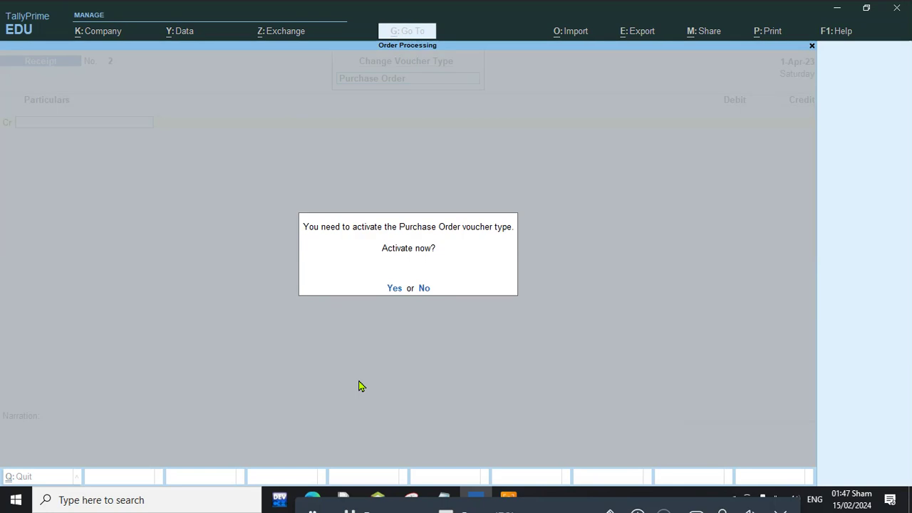
key(y)
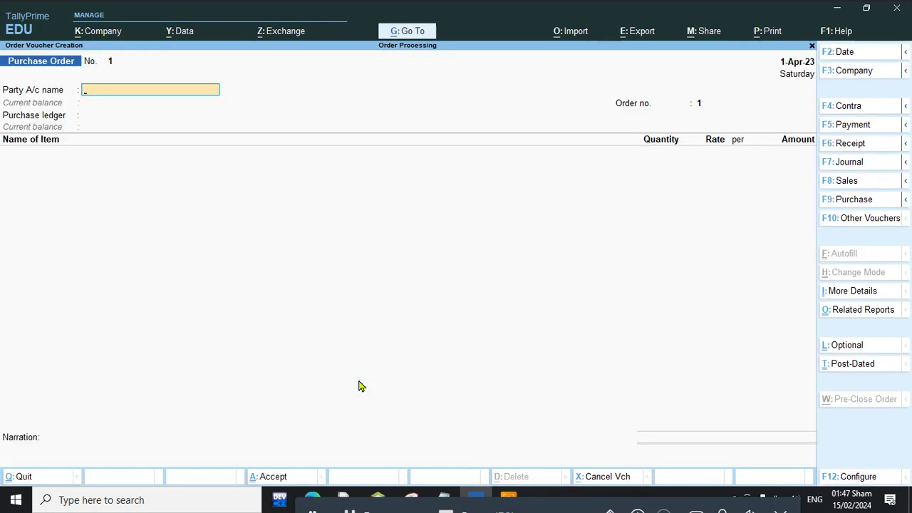
Step: Fill the purchase order header with party AV Computers, order no. po-001 and ledger Purchase A/c, leaving the order and receipt details blank
key(Down)
key(Return)
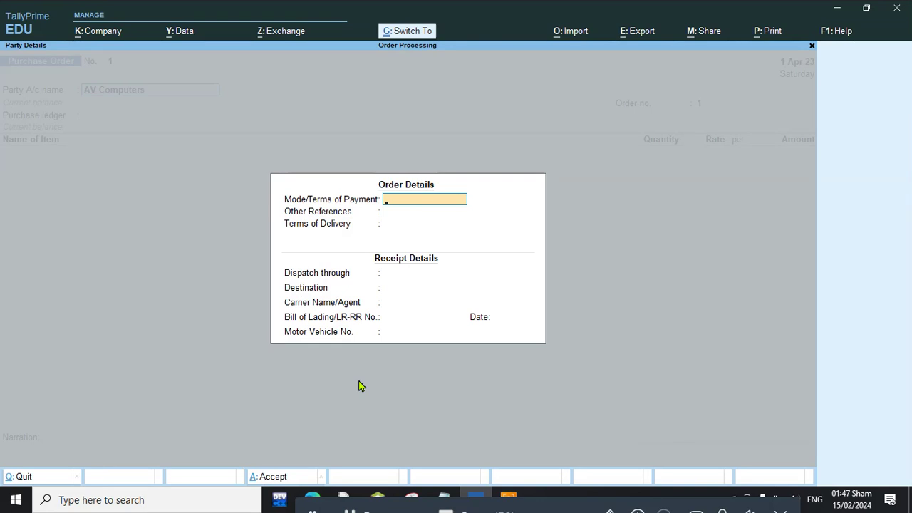
key(ctrl+a)
key(ctrl+a)
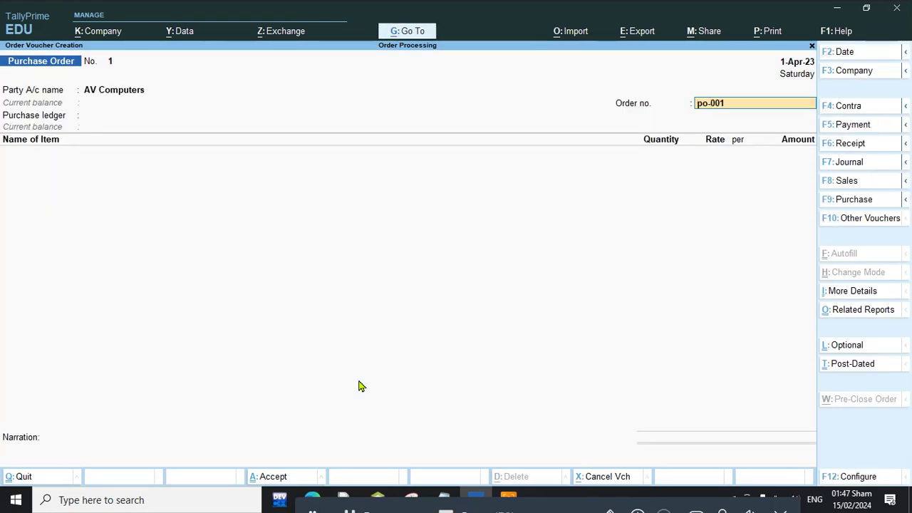
key(Return)
key(Return)
Step: Add Hard Disk to the purchase order, due on 1-Apr-23, with quantity 10 NOS at a rate of 1000
key(Down)
key(Return)
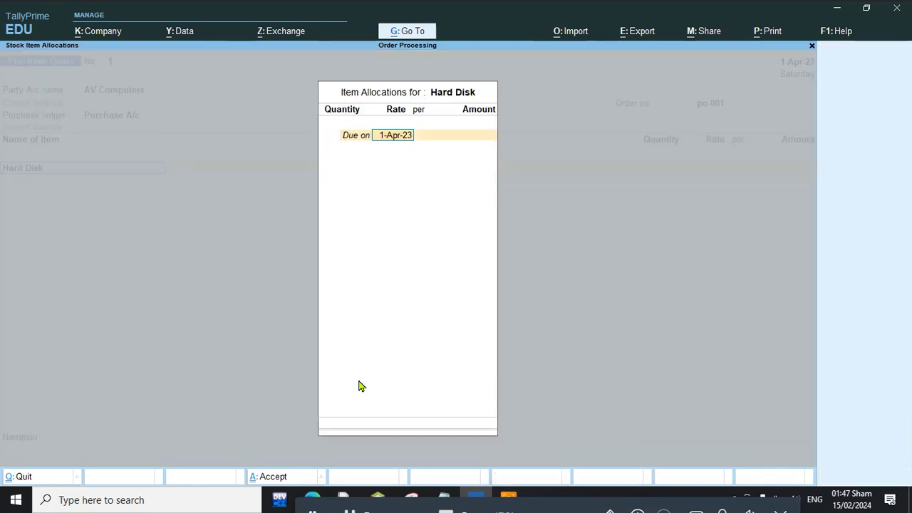
key(Return)
text(10)
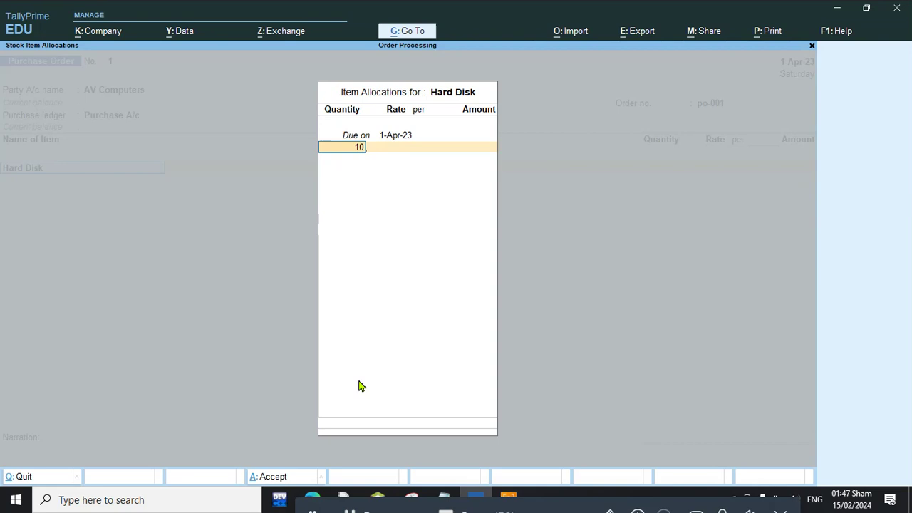
key(Return)
text(1000)
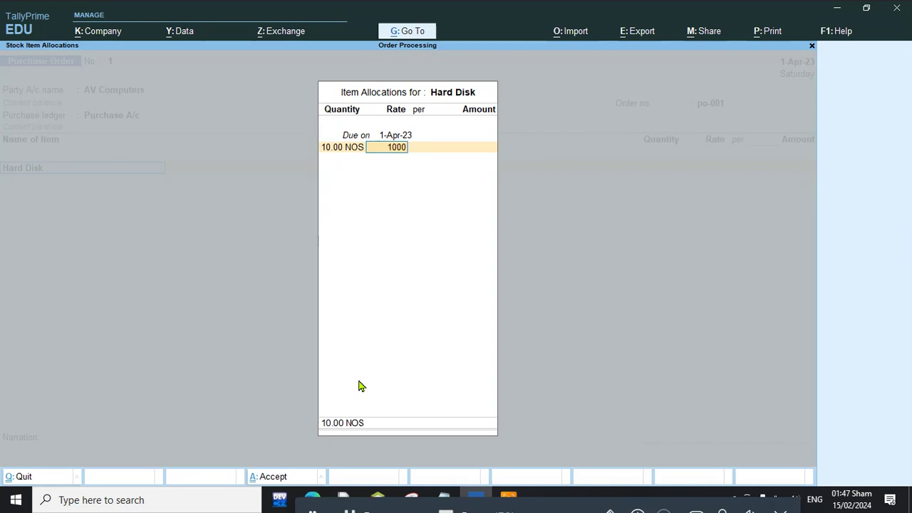
key(Return)
key(Return)
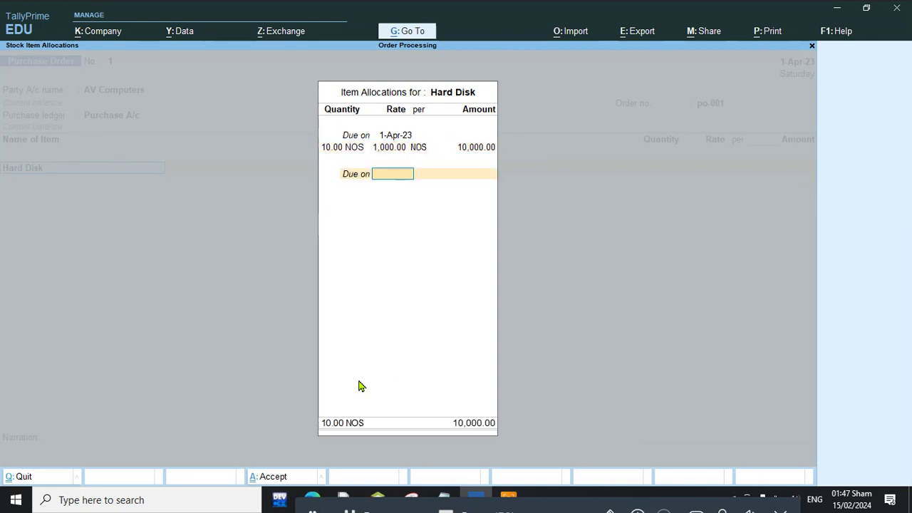
key(Return)
key(Return)
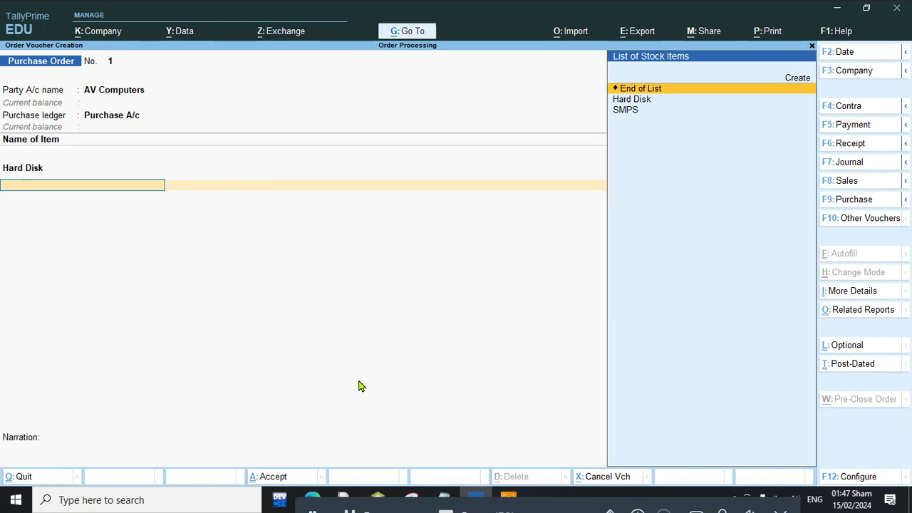
Step: Add SMPS to the purchase order, due on 1-Apr-23, with quantity 10 NOS at a rate of 400
key(Down)
key(Down)
key(Return)
key(Return)
text(10)
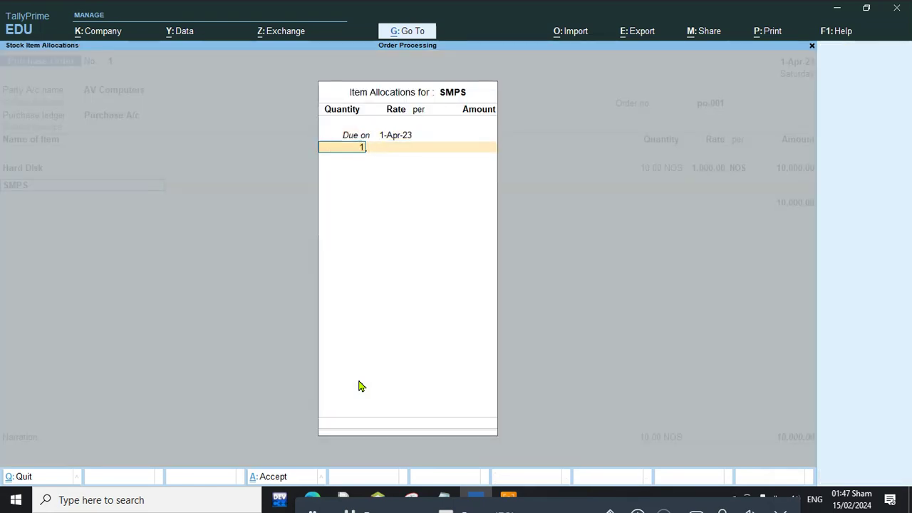
key(Return)
text(400)
key(Return)
key(Return)
key(Return)
Step: End the item list and save the purchase order without a narration
key(Return)
key(Return)
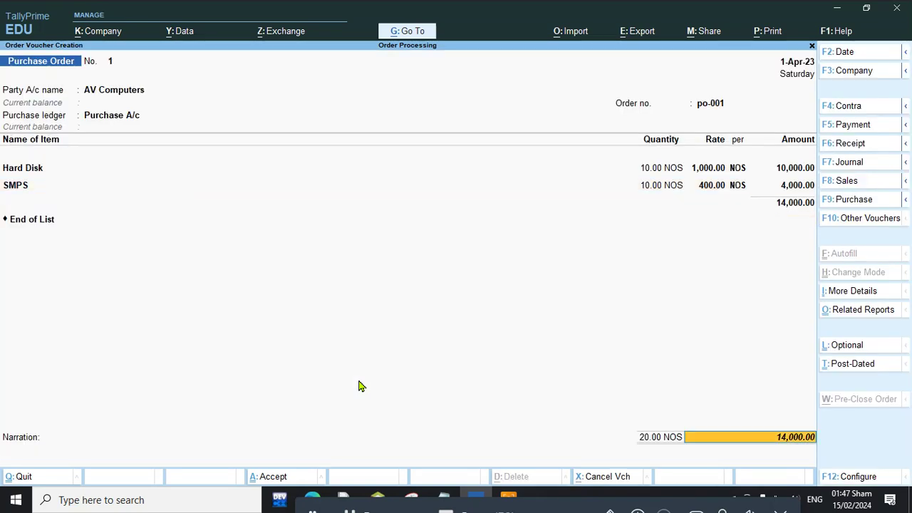
key(Return)
key(Return)
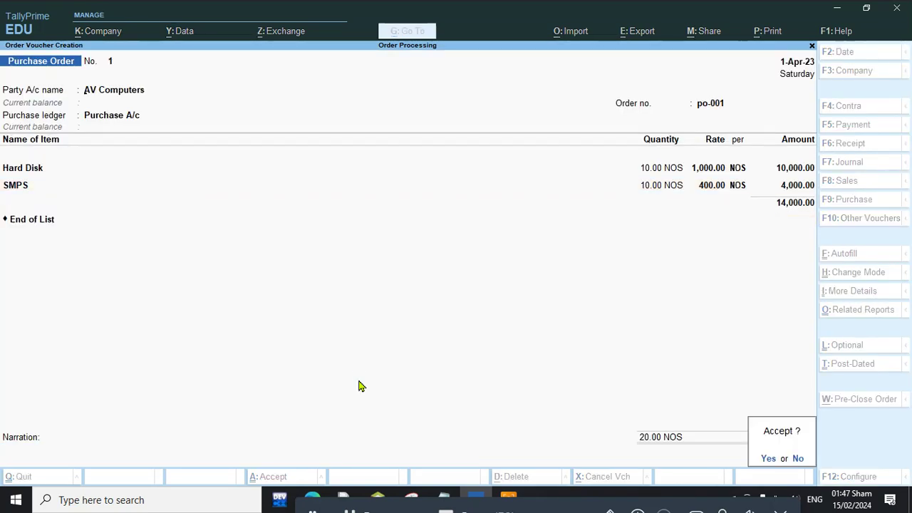
key(Return)
key(Return)
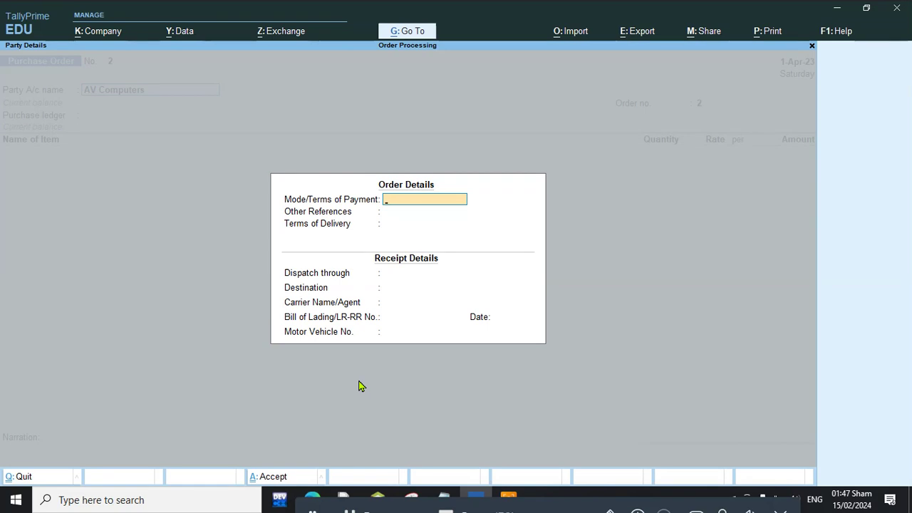
key(Escape)
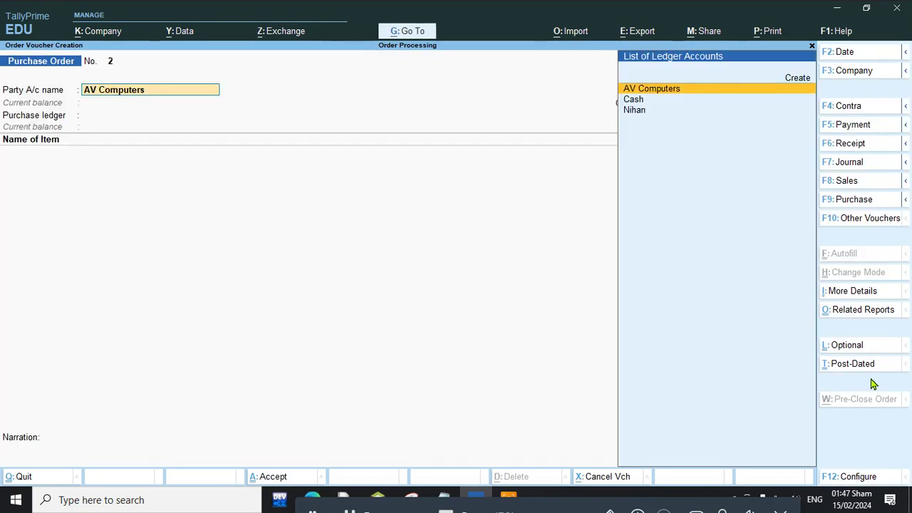
Step: Activate the inactive Sales Order voucher type and open a new sales order
click(862, 218)
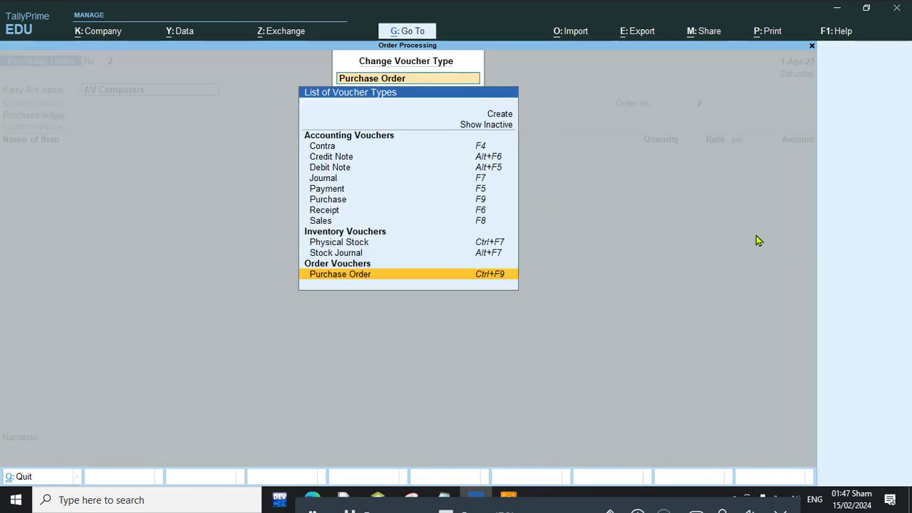
click(489, 126)
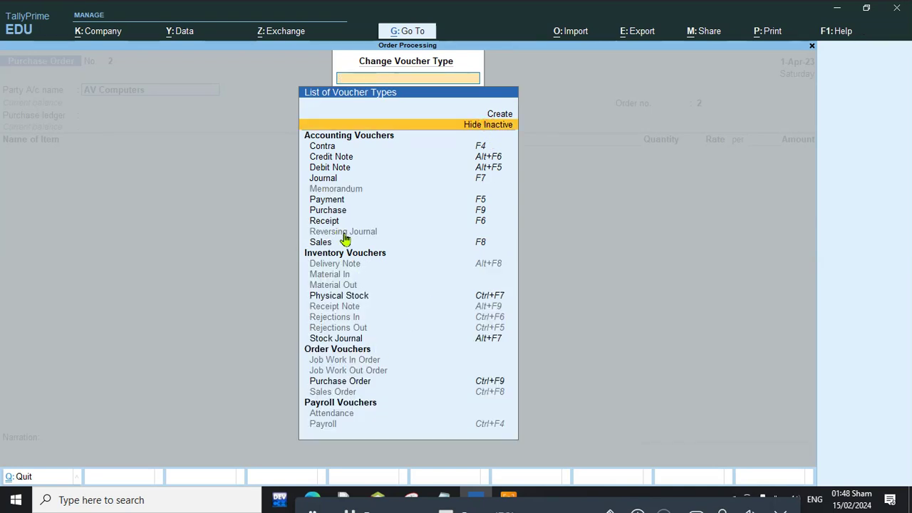
click(338, 393)
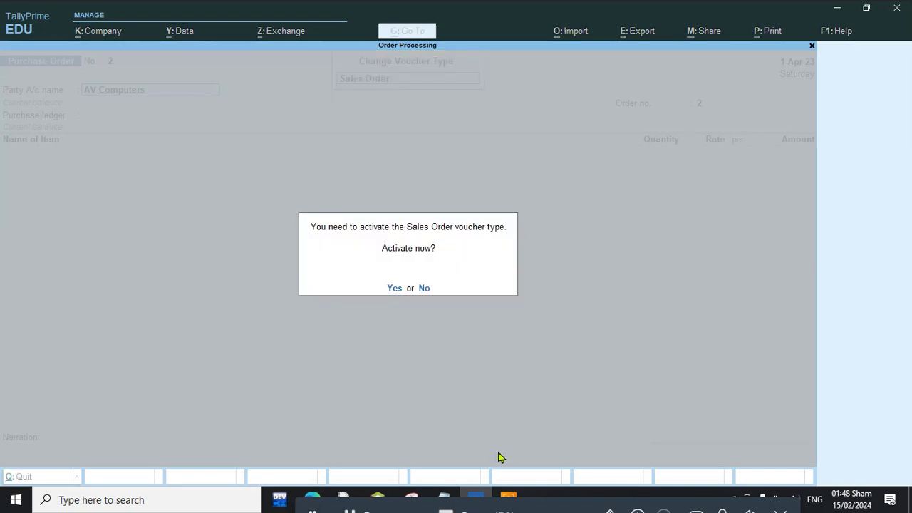
key(y)
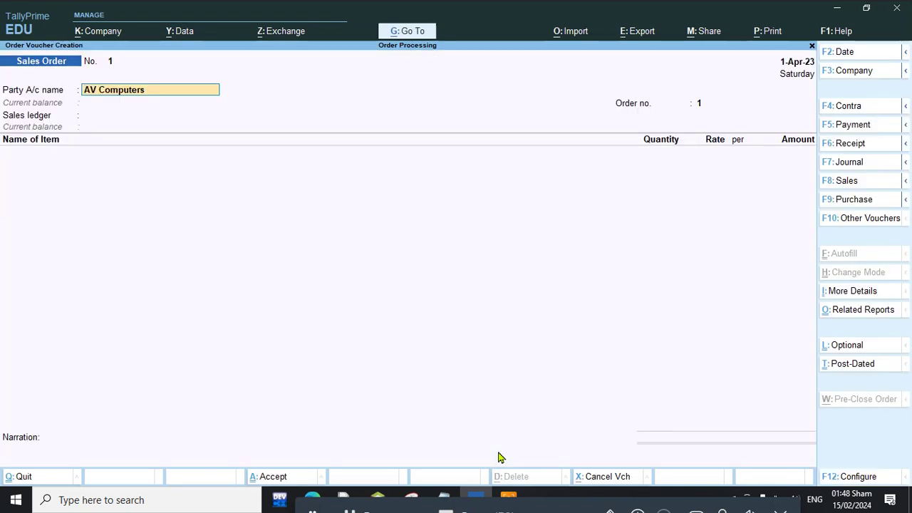
Step: Fill the sales order header with the customer's party account, the order number and ledger Sales A/c, leaving the order and dispatch details blank
key(BackSpace)
key(Down)
key(Down)
key(Down)
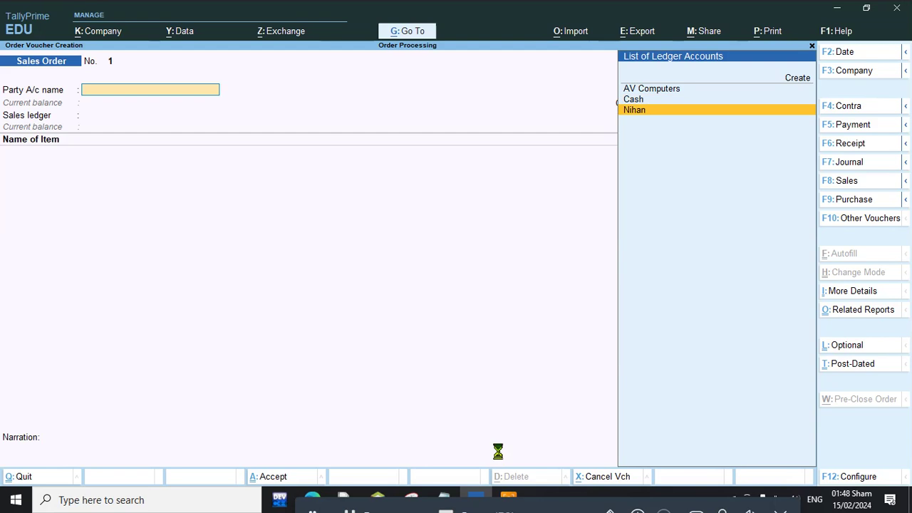
key(Return)
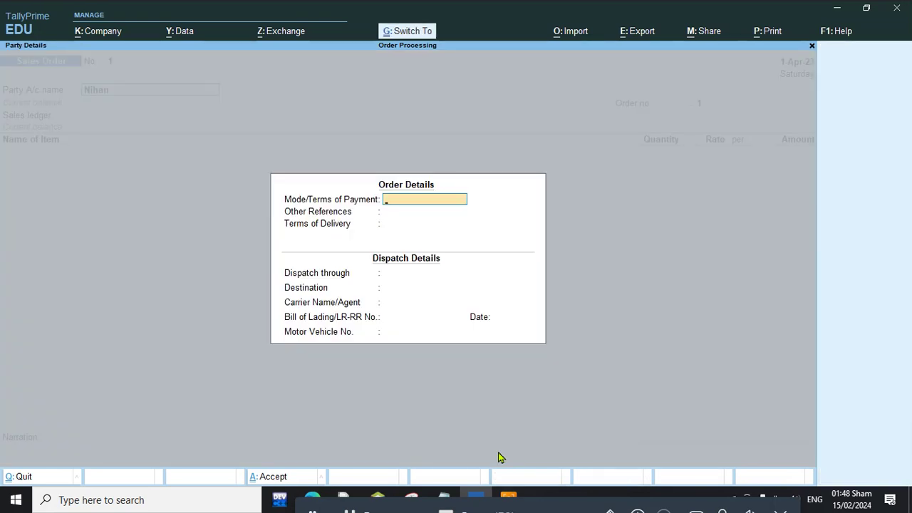
key(ctrl+a)
key(ctrl+a)
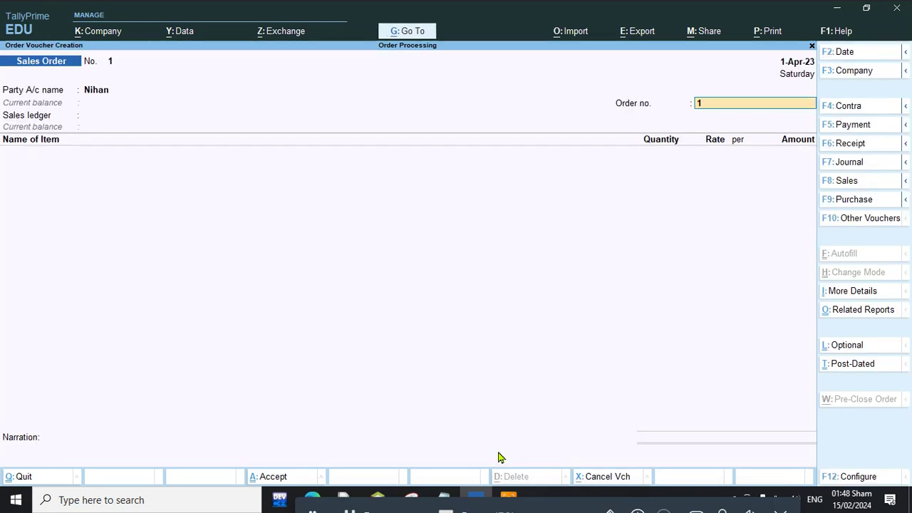
text(so-001)
key(Return)
key(Return)
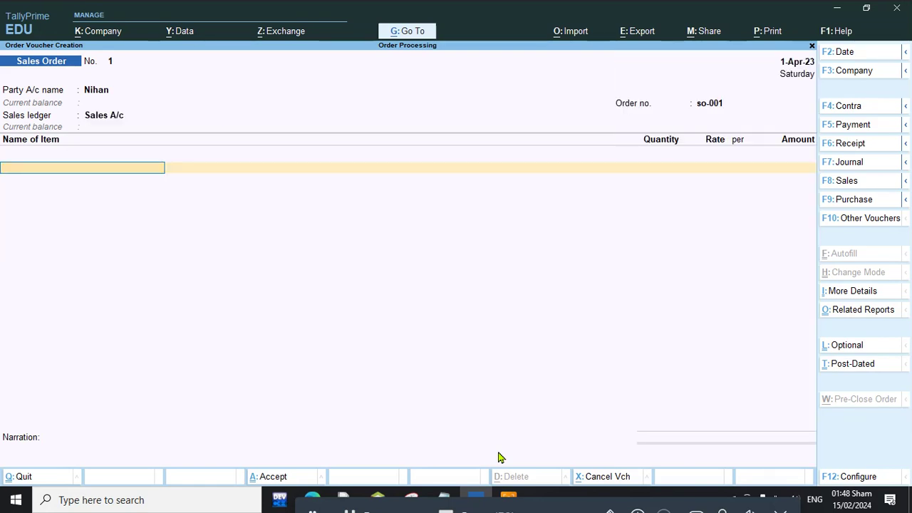
Step: Add Hard Disk to the sales order, due on 1-Apr-23, with quantity 4 NOS at a rate of 1200
key(Down)
key(Down)
key(Up)
key(Return)
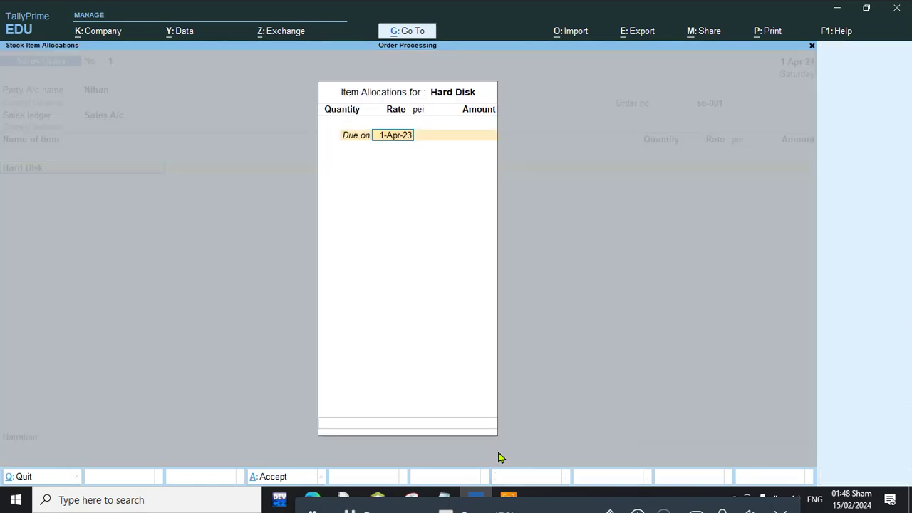
key(Return)
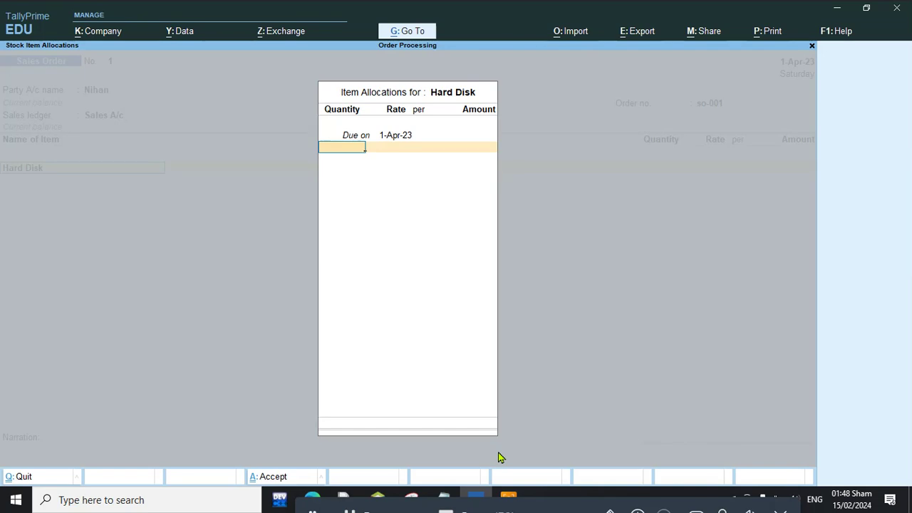
text(4)
key(Return)
key(Return)
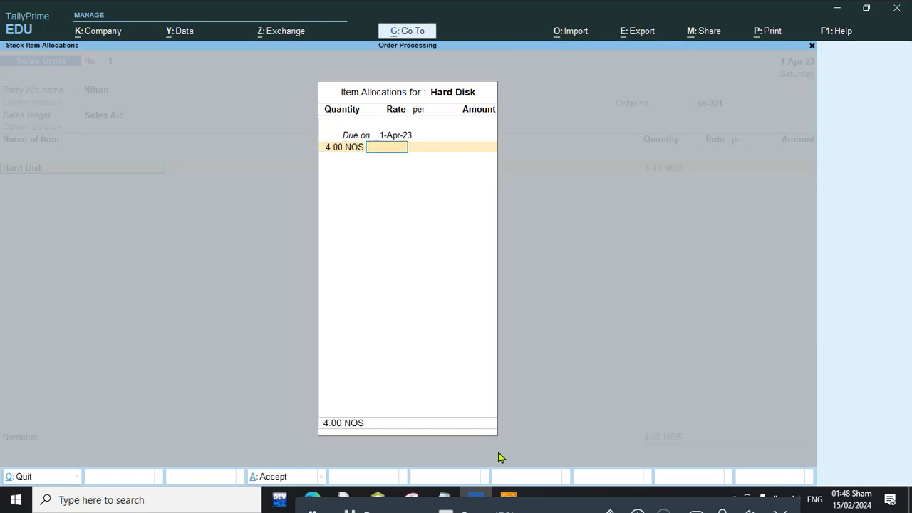
text(1200)
key(Return)
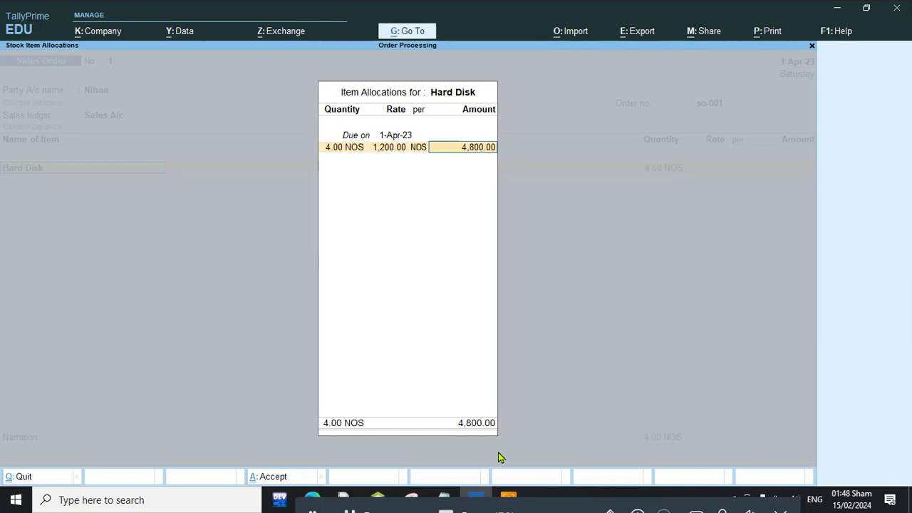
key(Return)
key(Return)
key(Return)
key(Return)
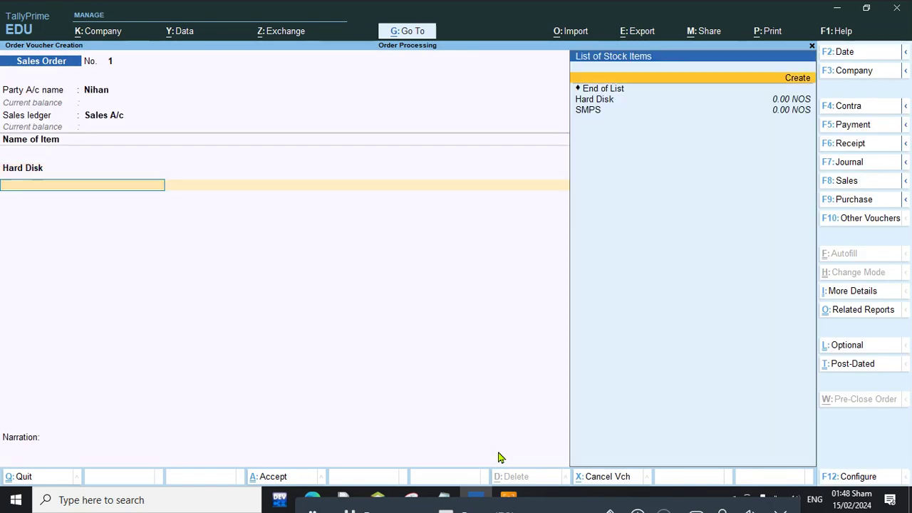
Step: Add SMPS to the sales order, due on 1-Apr-23, with quantity 3 NOS at a rate of 500
key(Down)
key(Down)
key(Return)
key(Return)
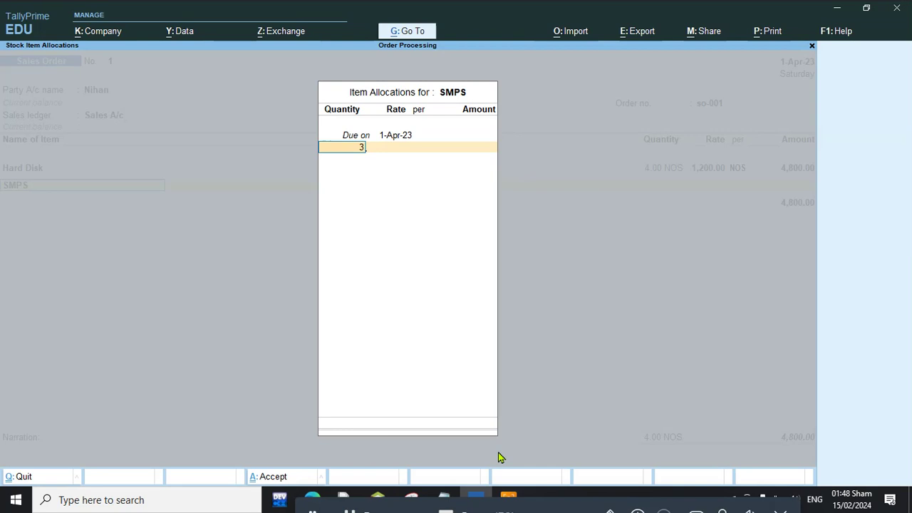
text(3)
key(Return)
key(Return)
text(500)
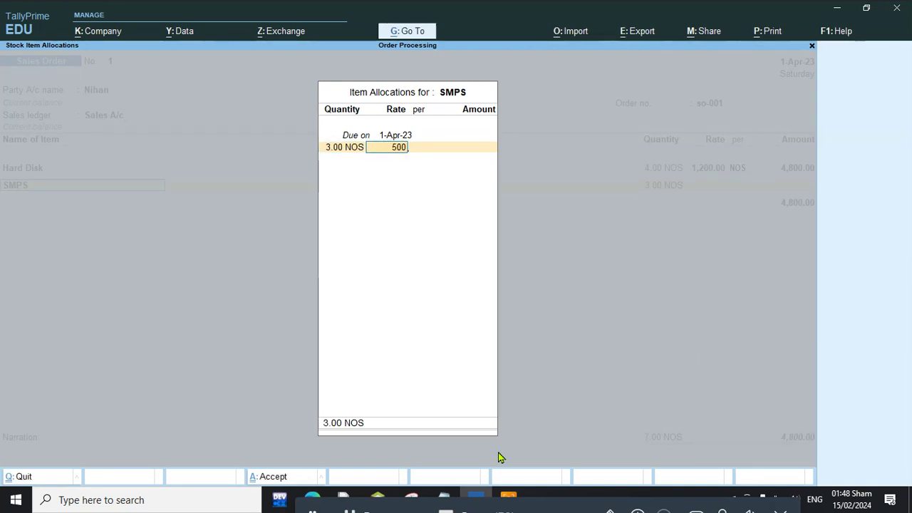
key(Return)
key(Return)
key(Return)
key(Return)
key(Return)
Step: End the item list, save the sales order without a narration, and return to the Gateway of Tally
key(Return)
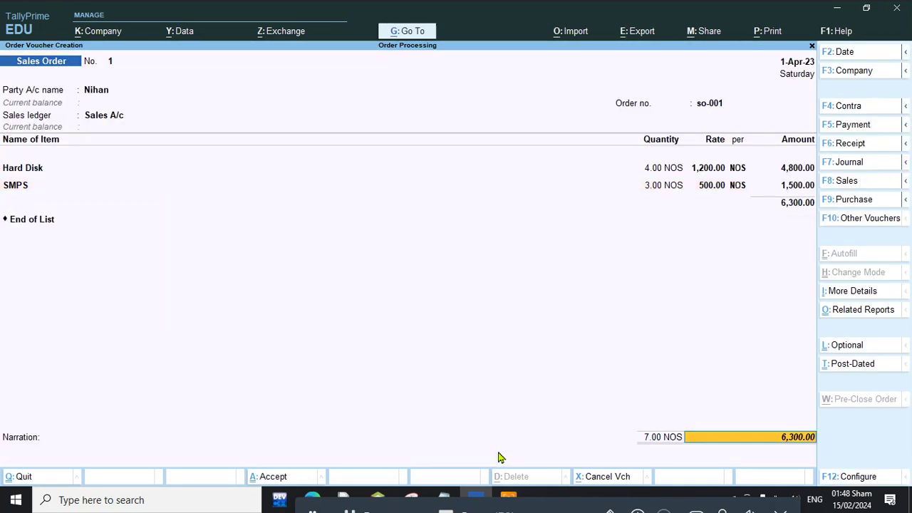
key(Return)
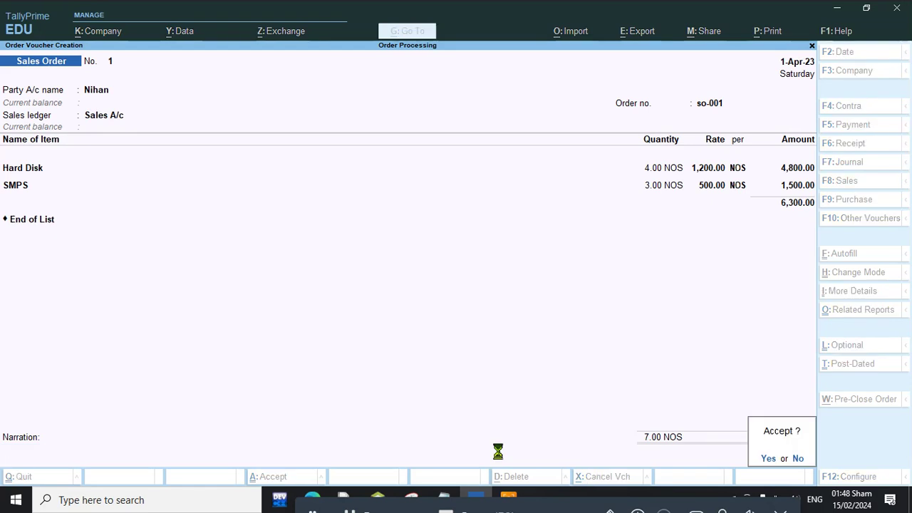
key(Return)
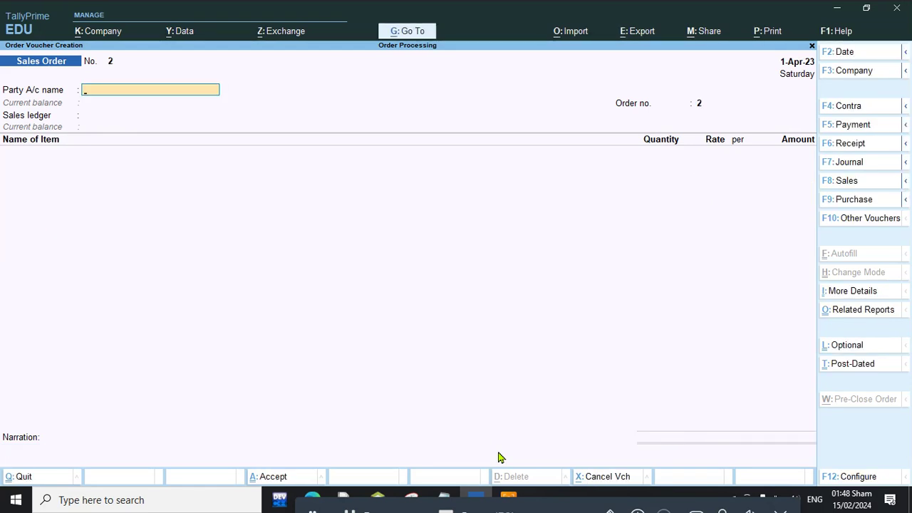
key(Escape)
key(Escape)
key(Escape)
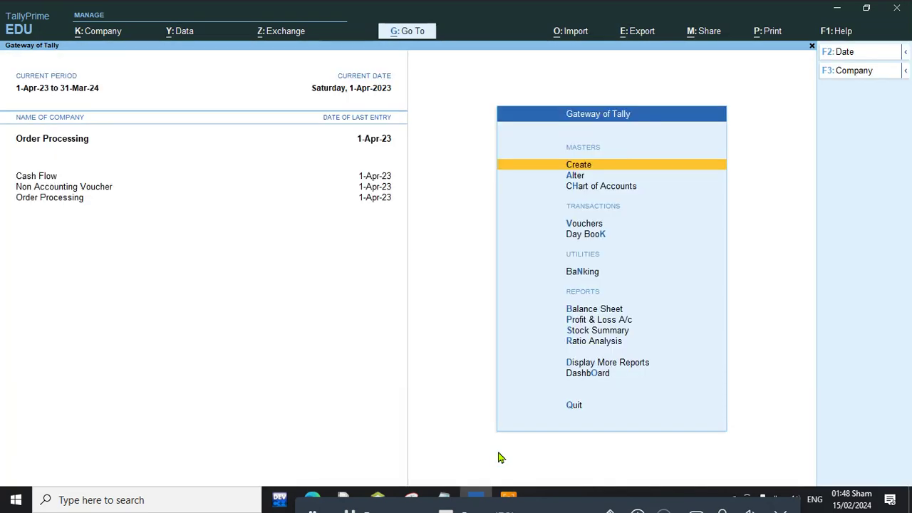
Step: Open the Inventory Books from the additional display reports
key(Down)
key(Down)
key(Down)
key(Down)
key(Down)
key(Down)
key(Down)
key(Down)
key(Down)
key(Down)
key(Down)
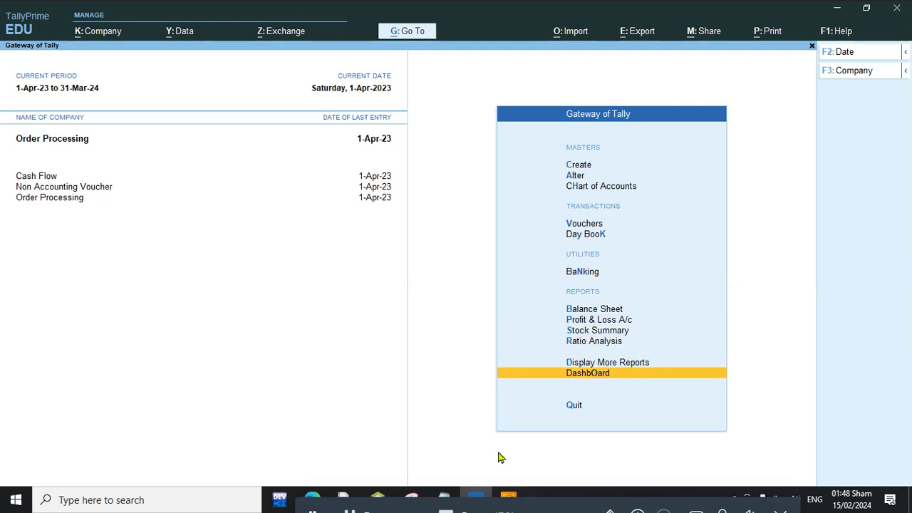
key(Up)
key(Return)
key(Down)
key(Down)
key(Down)
key(Down)
key(Down)
key(Down)
key(Down)
key(Up)
key(Return)
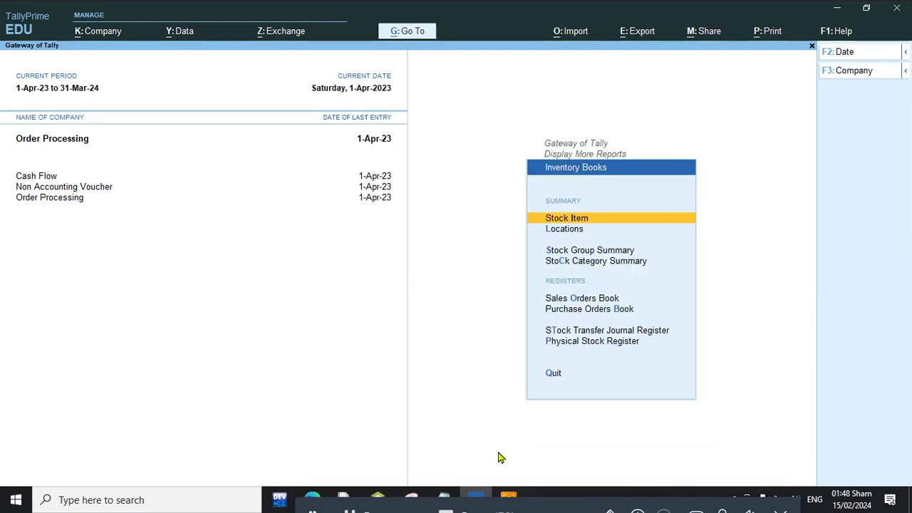
Step: View the April vouchers in the Sales Orders Book and return to the Inventory Books
key(Down)
key(Down)
key(Down)
key(Down)
key(Down)
key(Up)
key(Return)
key(Return)
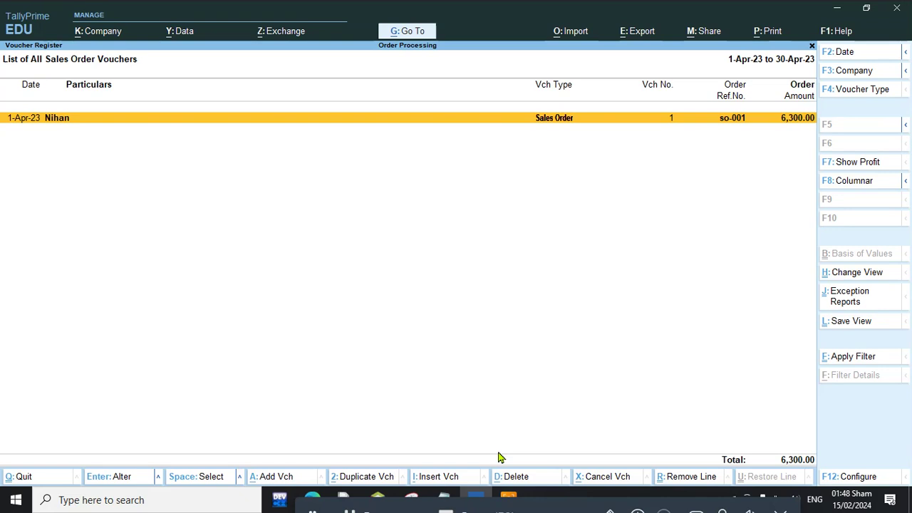
key(alt+F5)
key(Escape)
key(Escape)
Step: View the April vouchers in the Purchase Orders Book and return to the Inventory Books
key(Down)
key(Return)
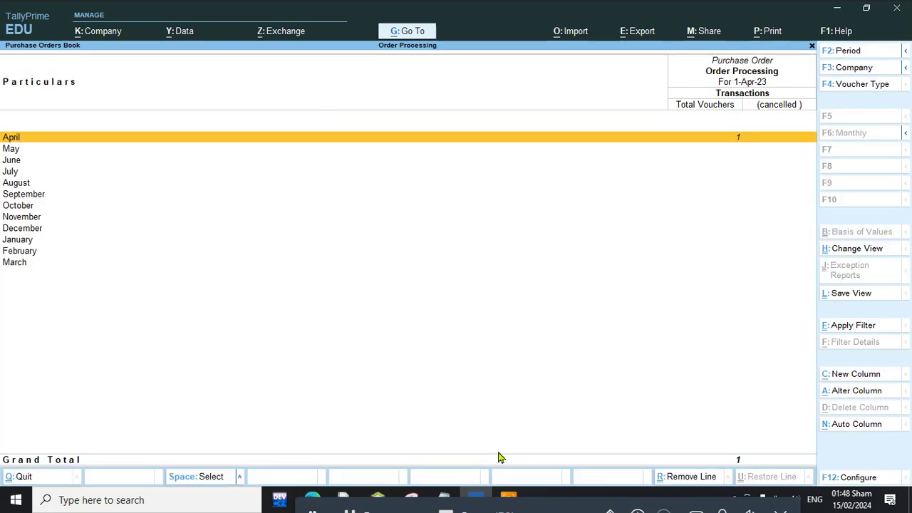
key(Return)
key(Escape)
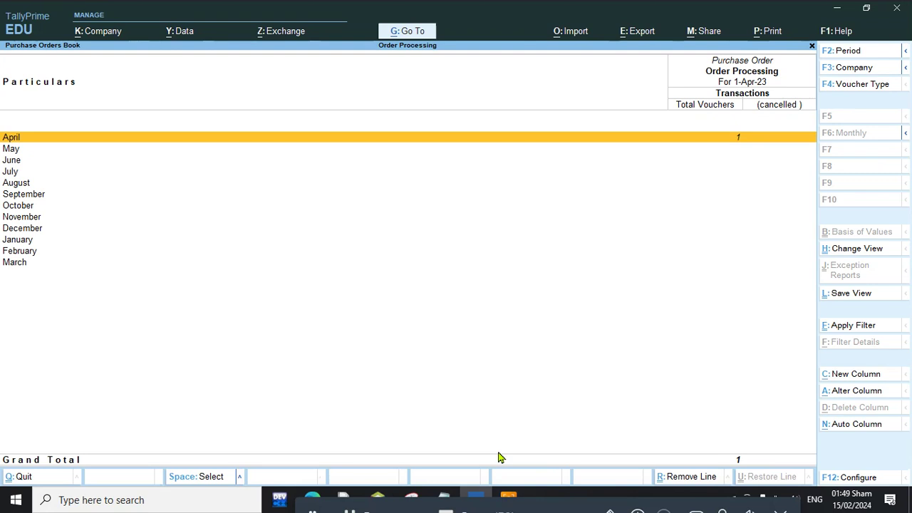
key(Escape)
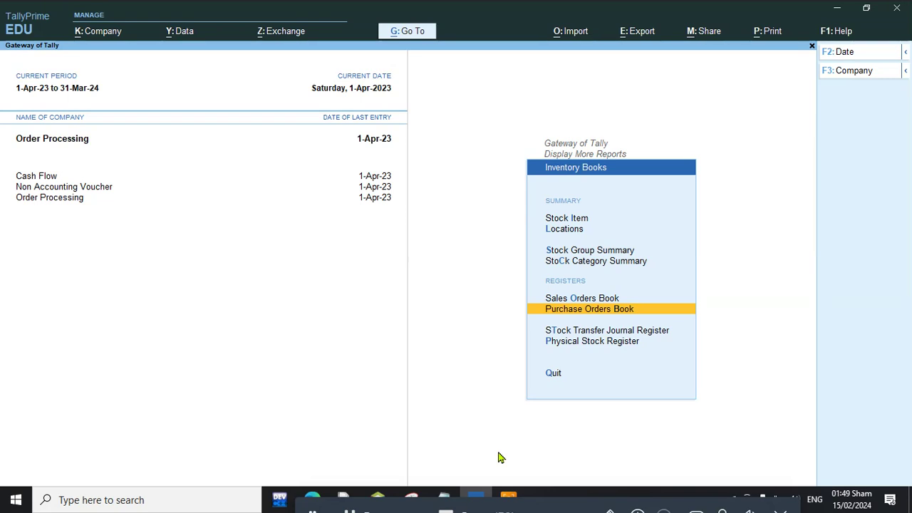
Step: Check the company's closing stock in the Stock Summary report, then close it
key(Escape)
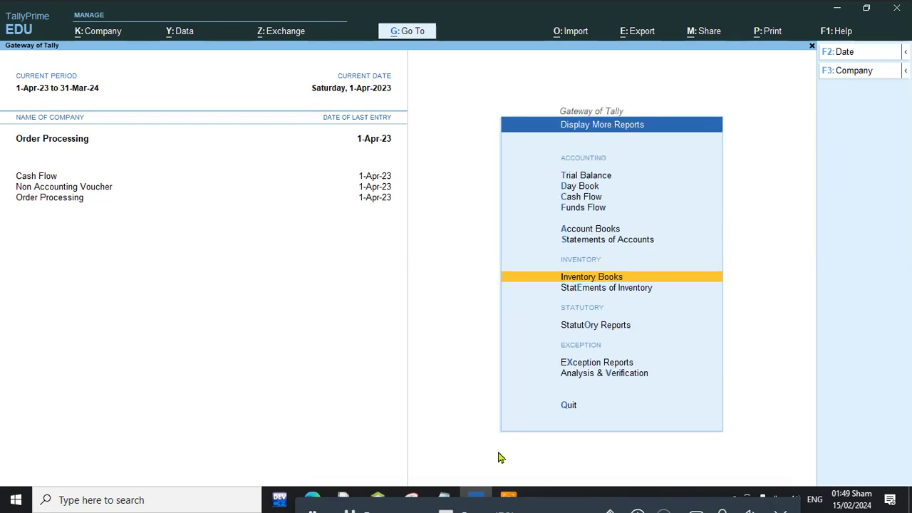
key(Down)
key(Escape)
key(Down)
key(Up)
key(Up)
key(Up)
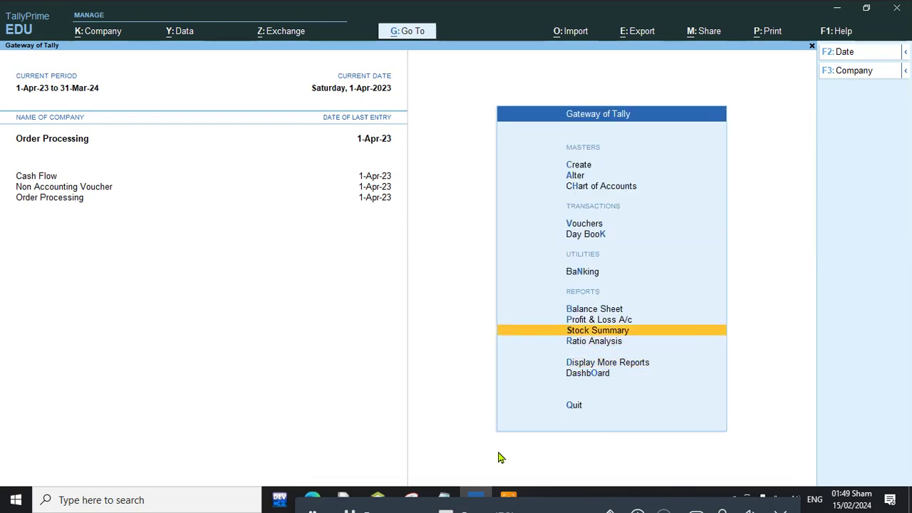
key(Return)
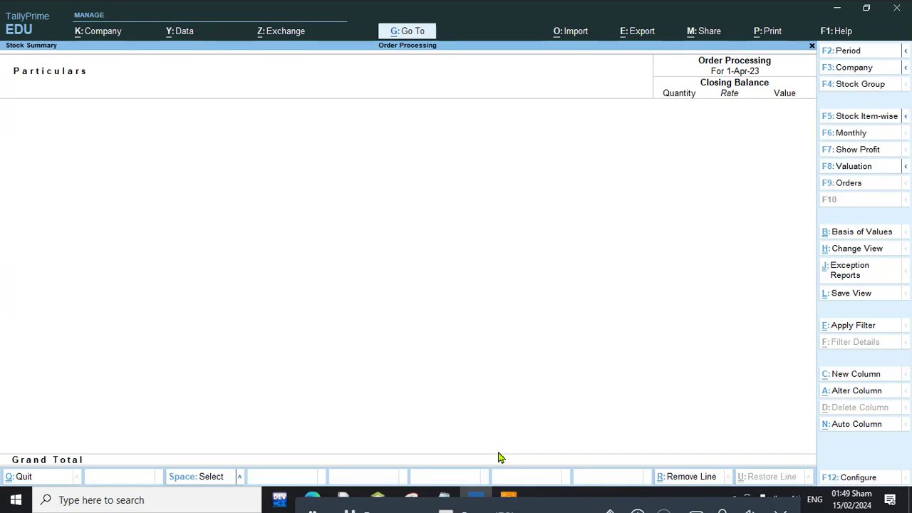
key(Escape)
Step: Go to voucher entry, activate the inactive Receipt Note voucher type and open a new receipt note
key(Up)
key(Up)
key(Up)
key(Up)
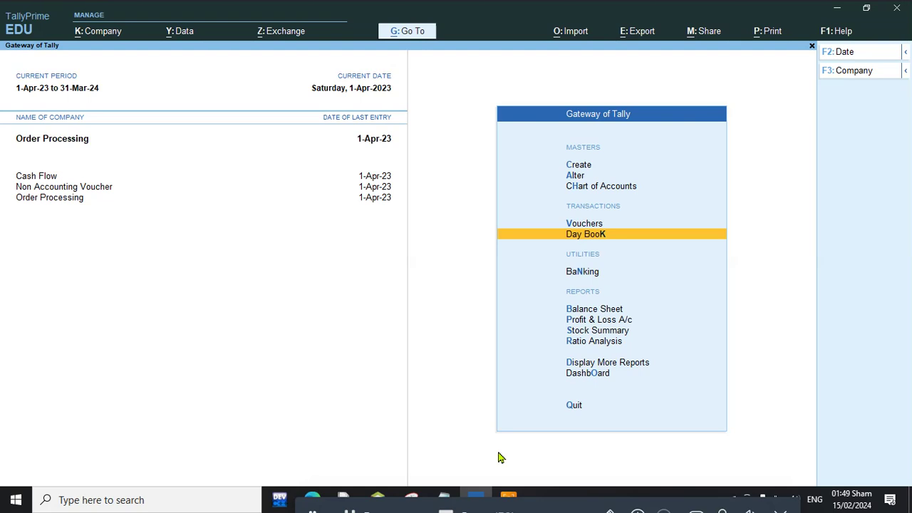
key(Up)
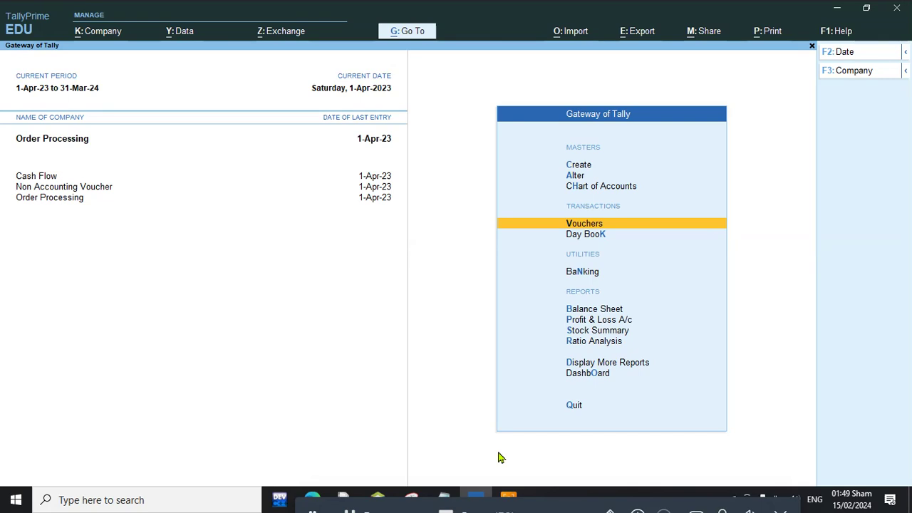
key(Return)
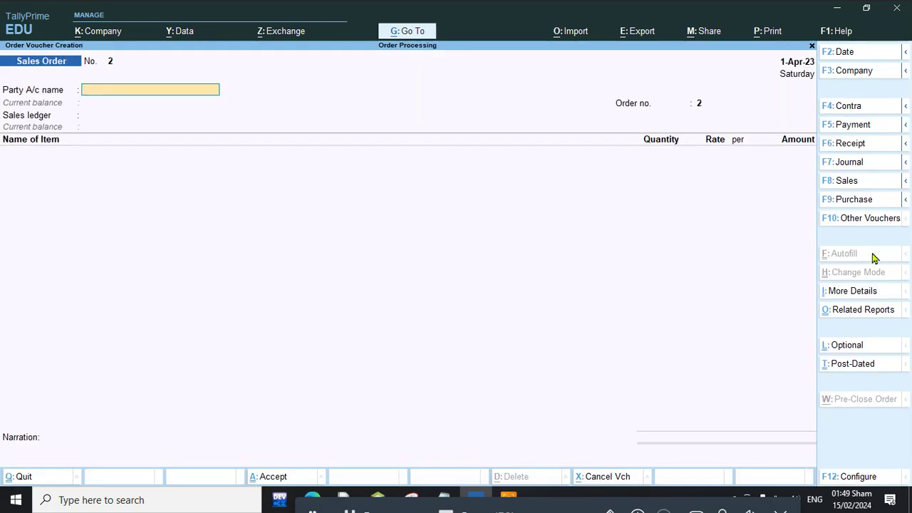
click(862, 225)
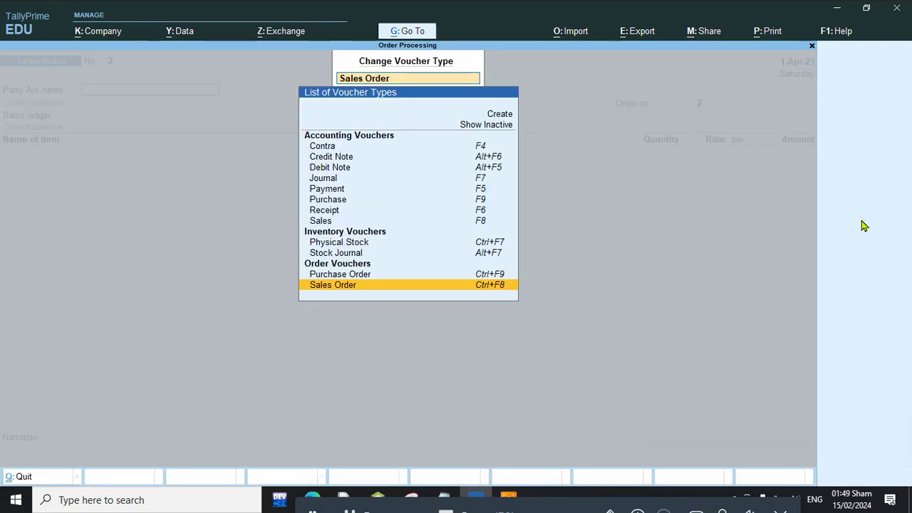
click(505, 125)
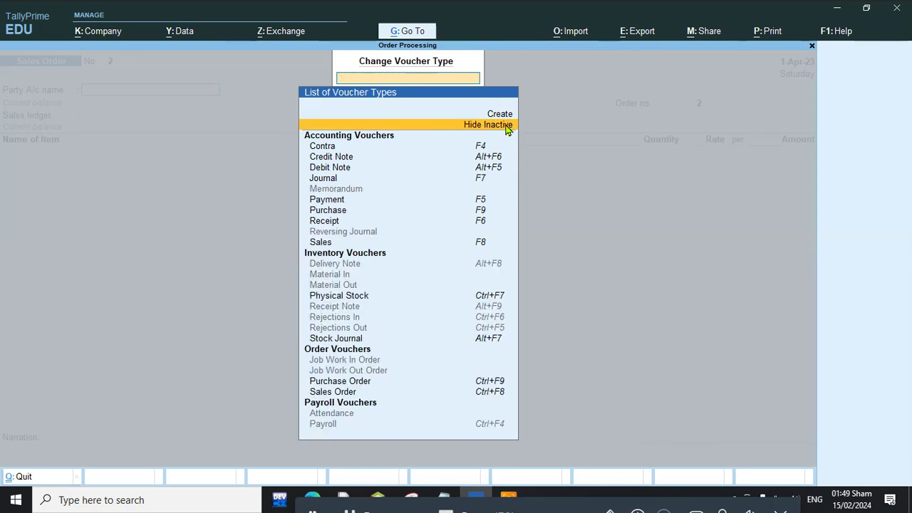
click(344, 308)
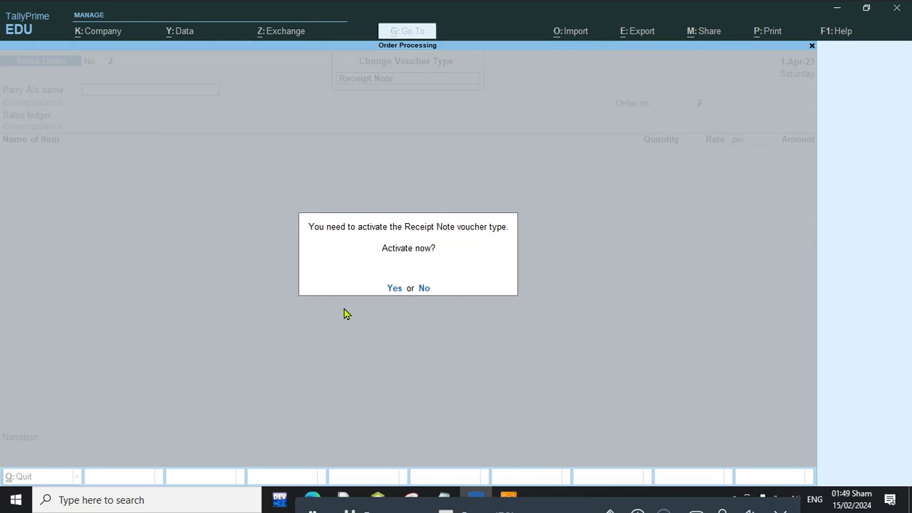
key(y)
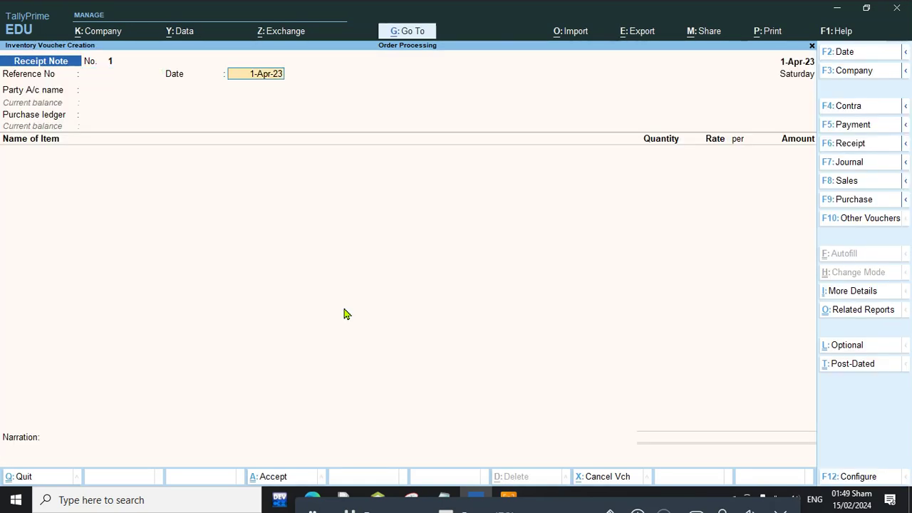
Step: Set the receipt note's party to AV Computers, link its pending purchase order dated 1-Apr-23 and accept the party details
key(Return)
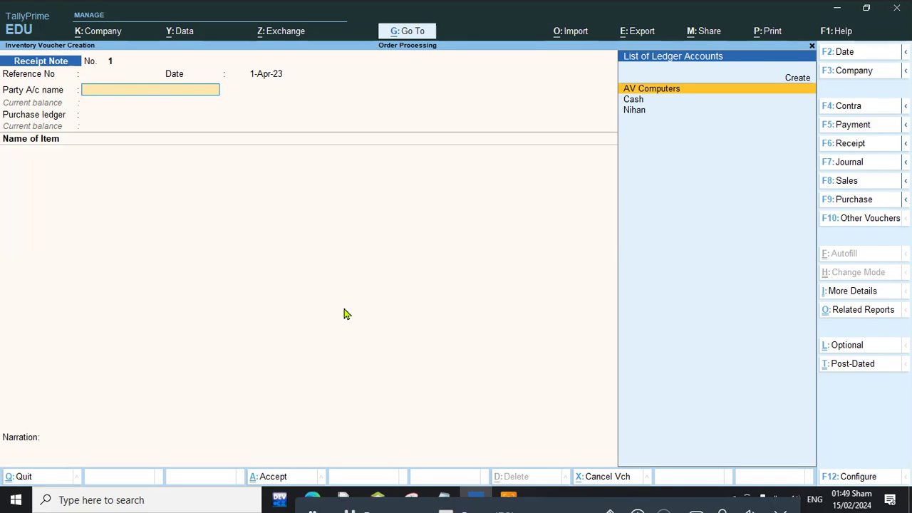
key(Return)
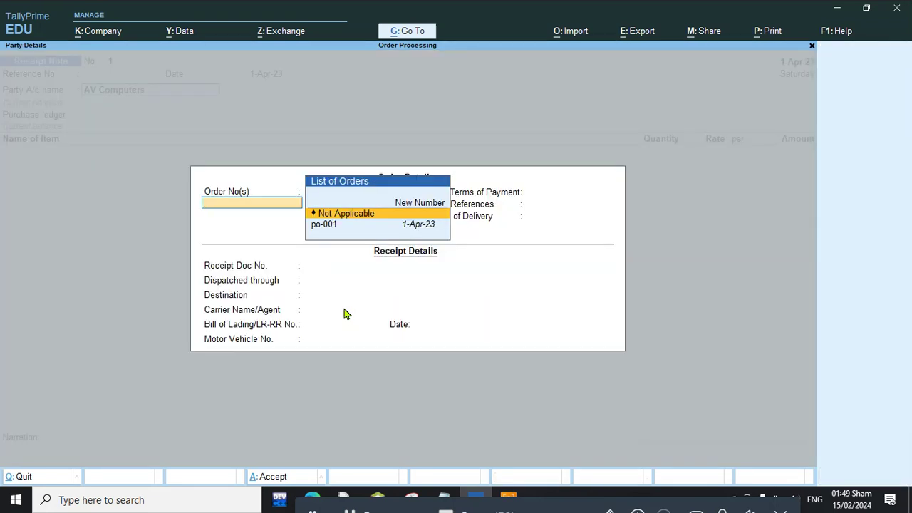
key(Down)
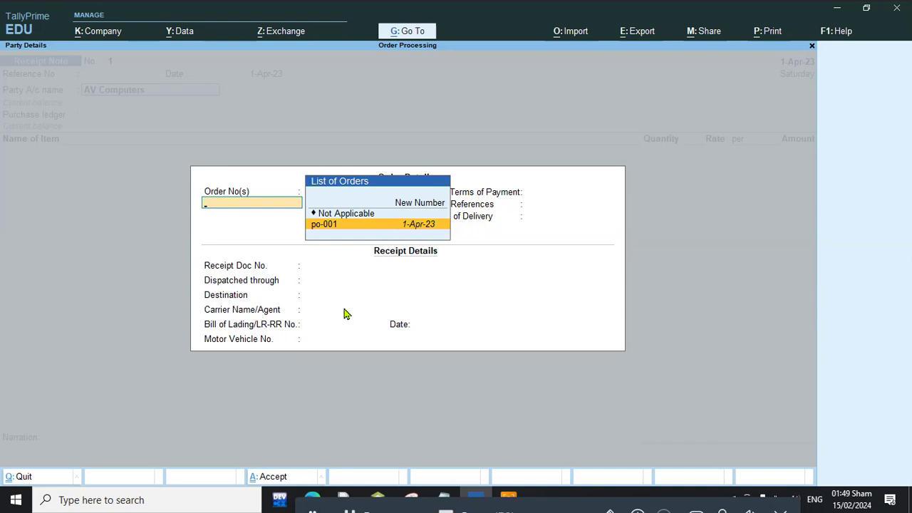
key(Return)
key(Return)
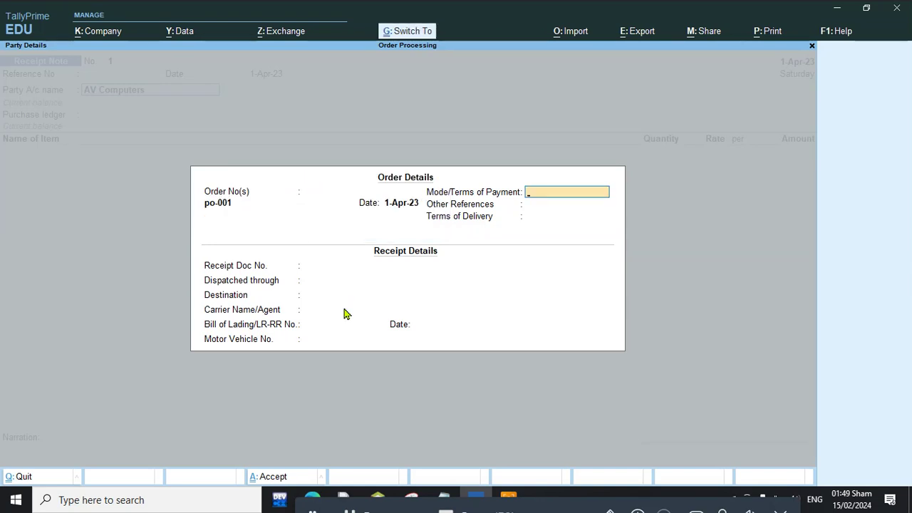
key(ctrl+a)
Step: Use Purchase A/c as the receipt note's purchase ledger, keep the ordered items and save the voucher
key(Return)
key(ctrl+a)
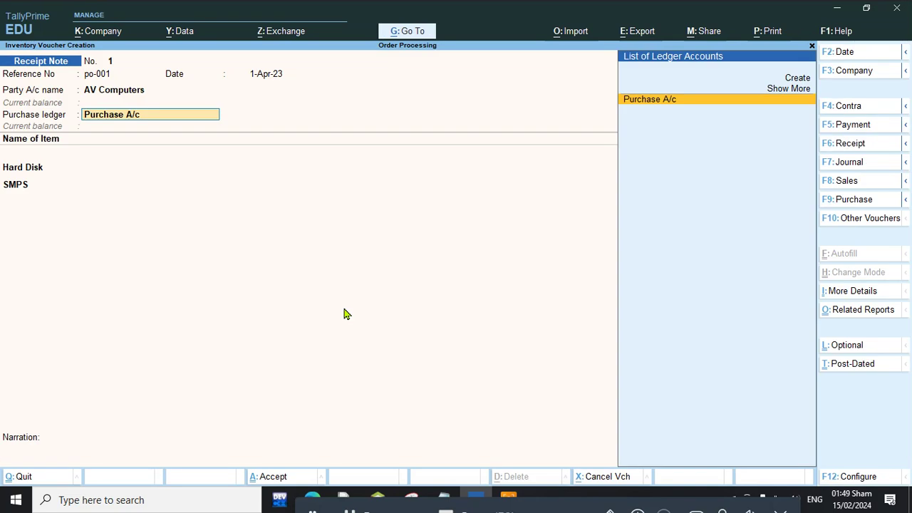
key(Return)
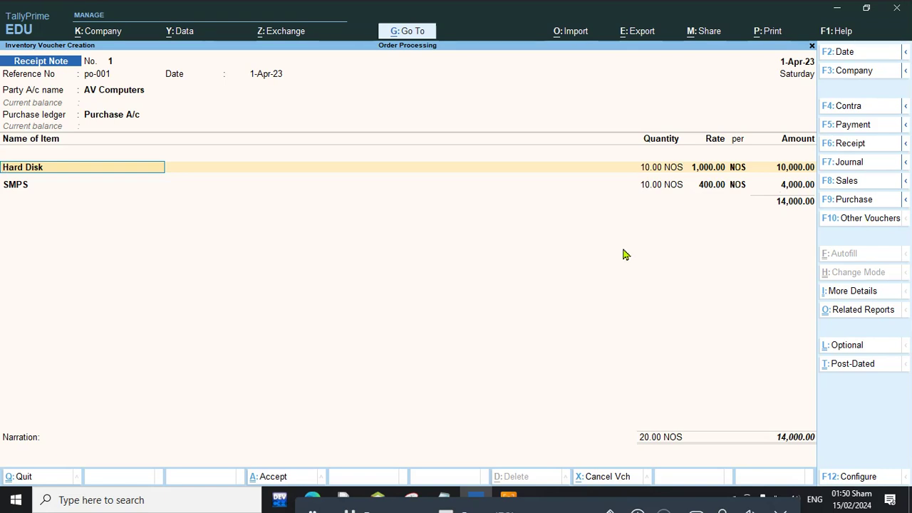
key(ctrl)
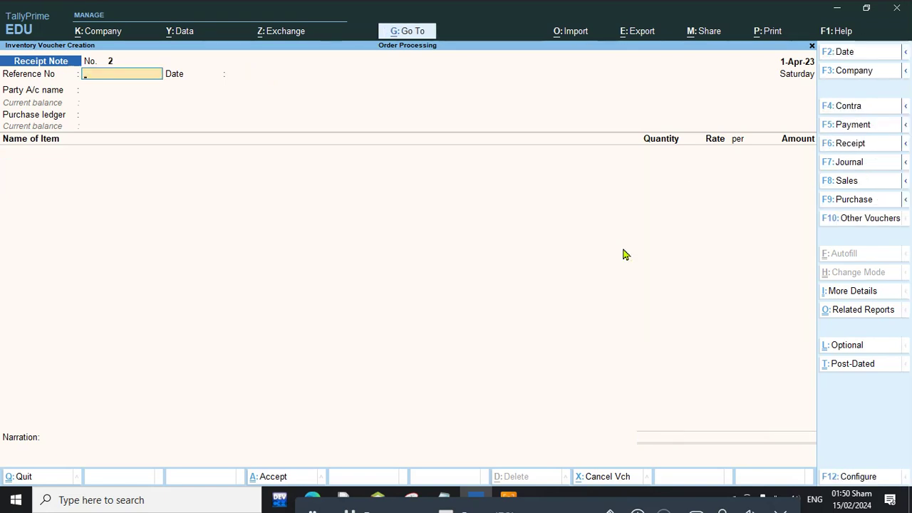
Step: Leave voucher entry and check the closing quantities of Hard Disk and SMPS in the Stock Summary, then close it
key(Escape)
key(Down)
key(Down)
key(Down)
key(Down)
key(Down)
key(Return)
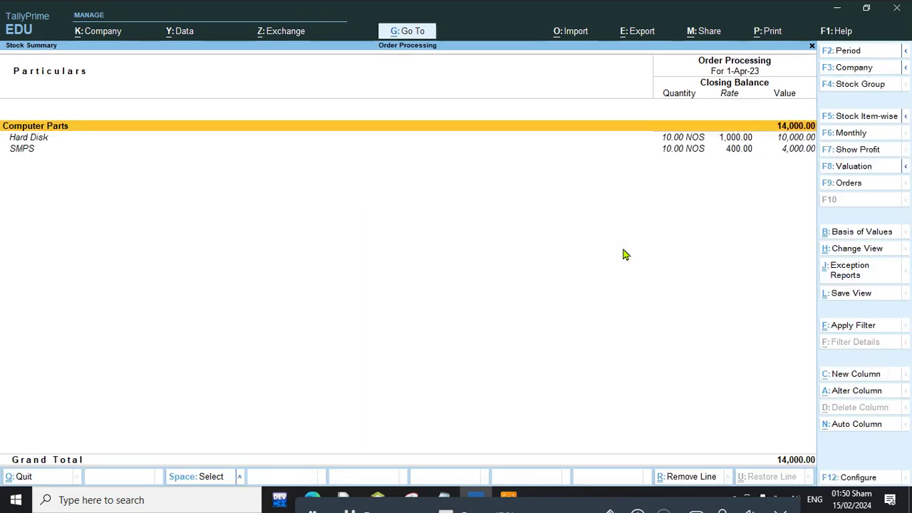
key(Escape)
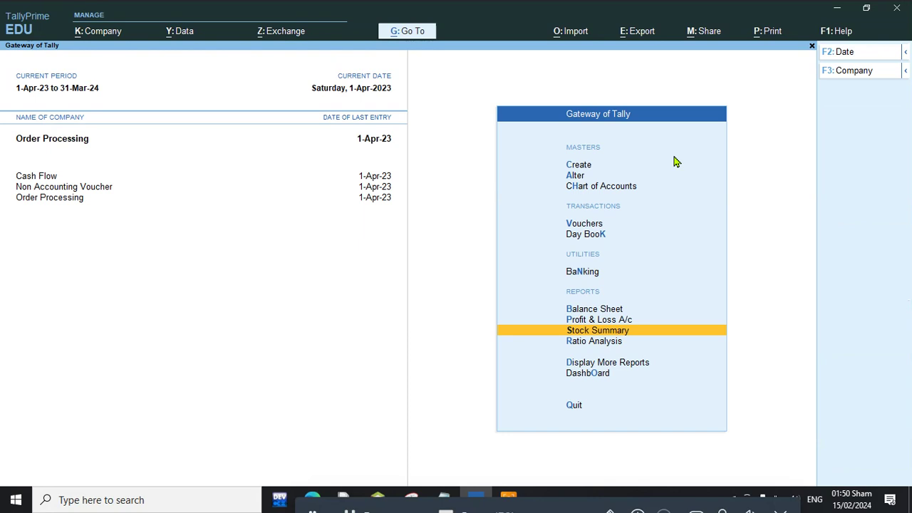
Step: Go to voucher entry, activate the inactive Delivery Note voucher type and open a new delivery note
key(Up)
key(Up)
key(Up)
key(Up)
key(Up)
key(Up)
key(Down)
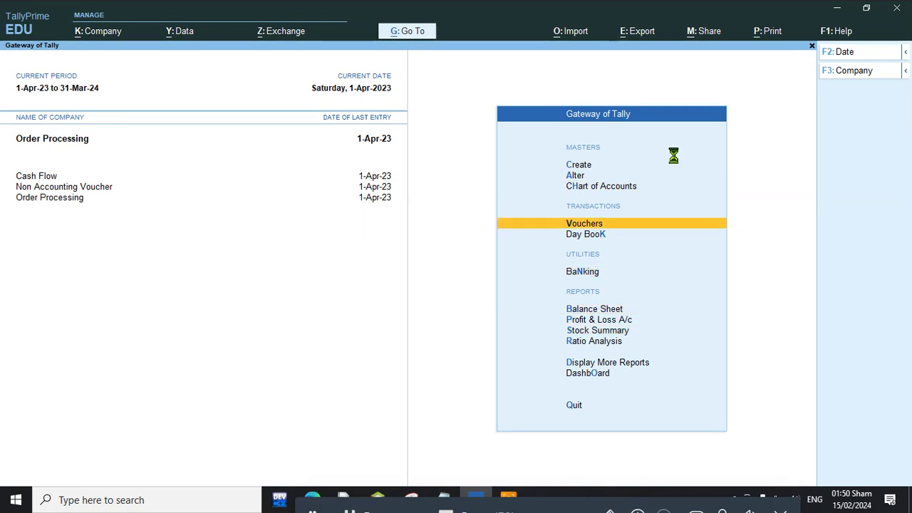
key(Return)
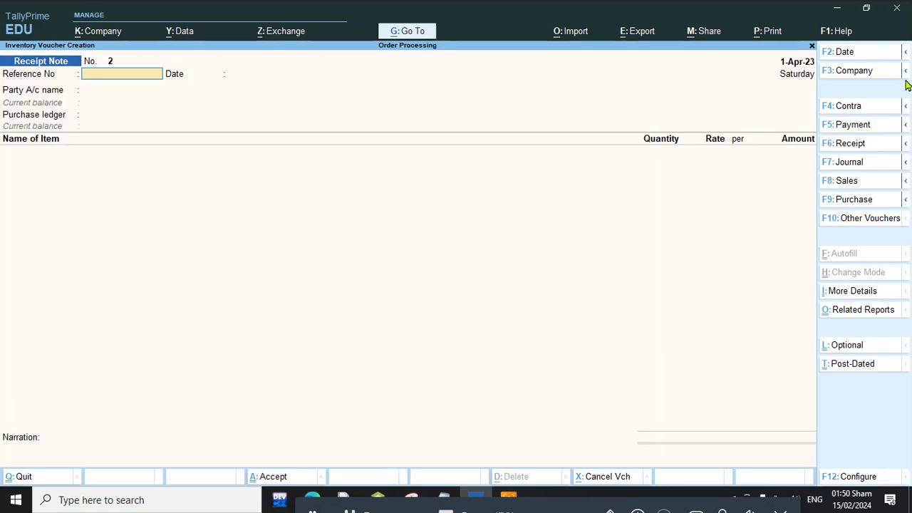
click(870, 219)
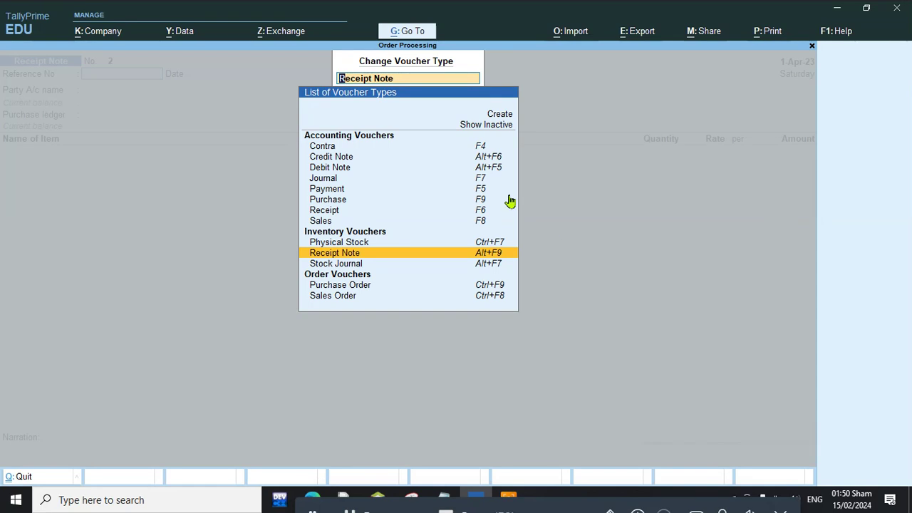
click(499, 125)
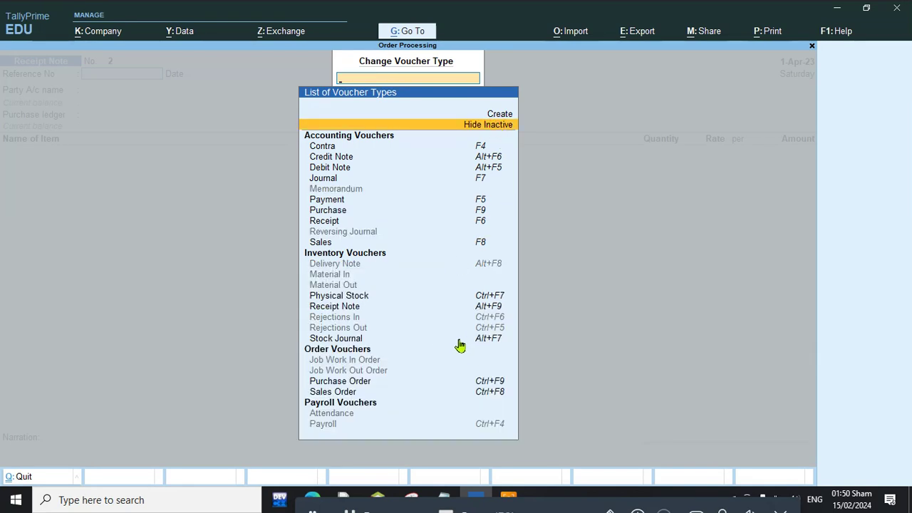
click(489, 267)
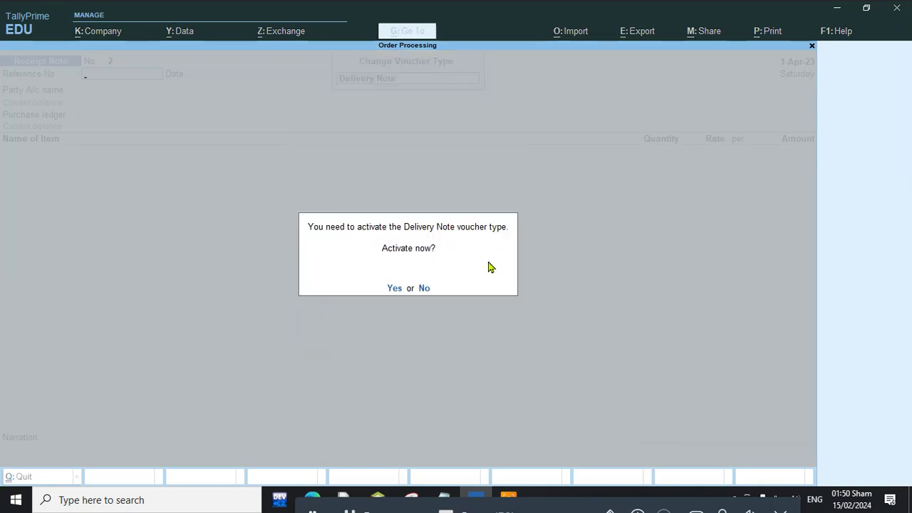
key(y)
Step: Select the customer's ledger as the delivery note's party, link the pending sales order dated 1-Apr-23 and accept the details
key(Down)
key(Down)
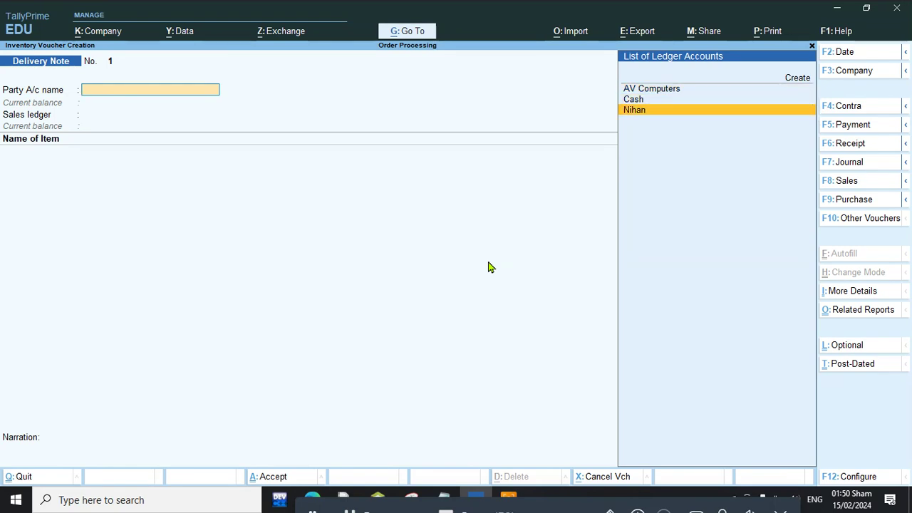
key(Return)
key(Down)
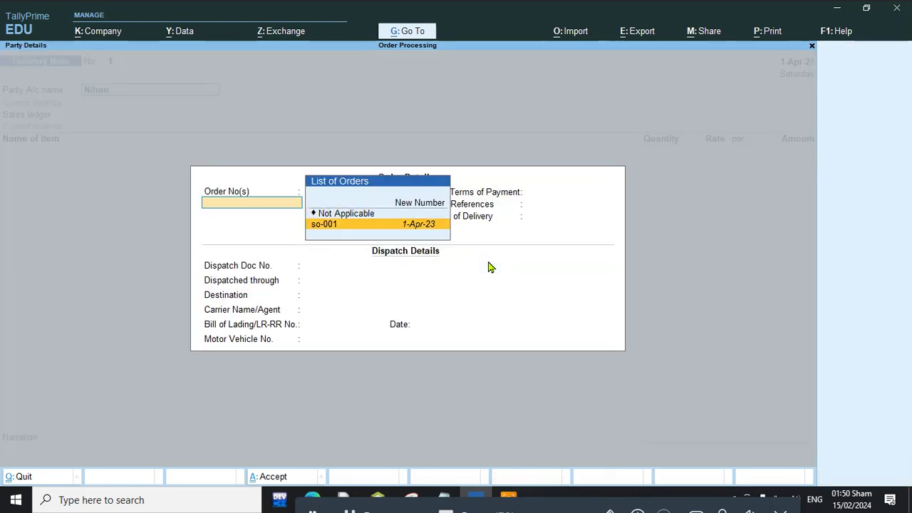
key(Return)
key(Return)
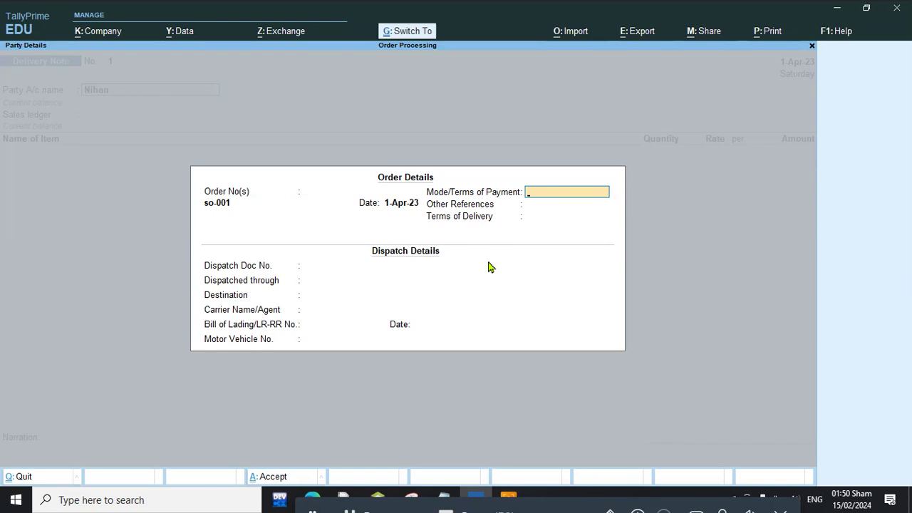
key(ctrl+a)
Step: Use Sales A/c as the delivery note's sales ledger, keep the ordered items and save the voucher
key(ctrl+a)
key(Return)
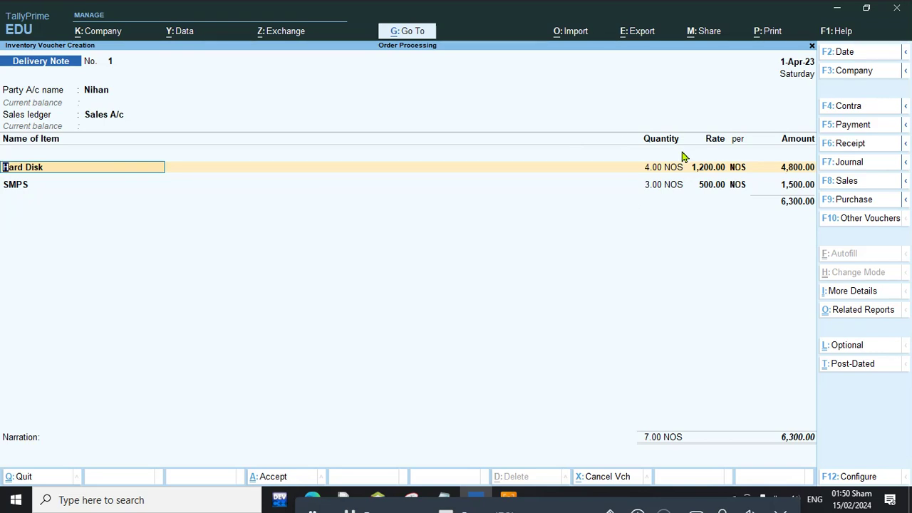
key(ctrl)
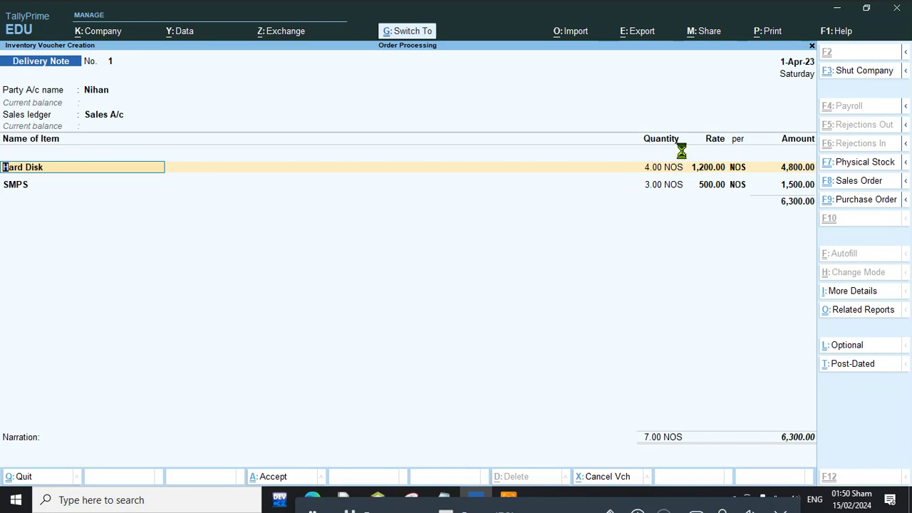
key(ctrl+a)
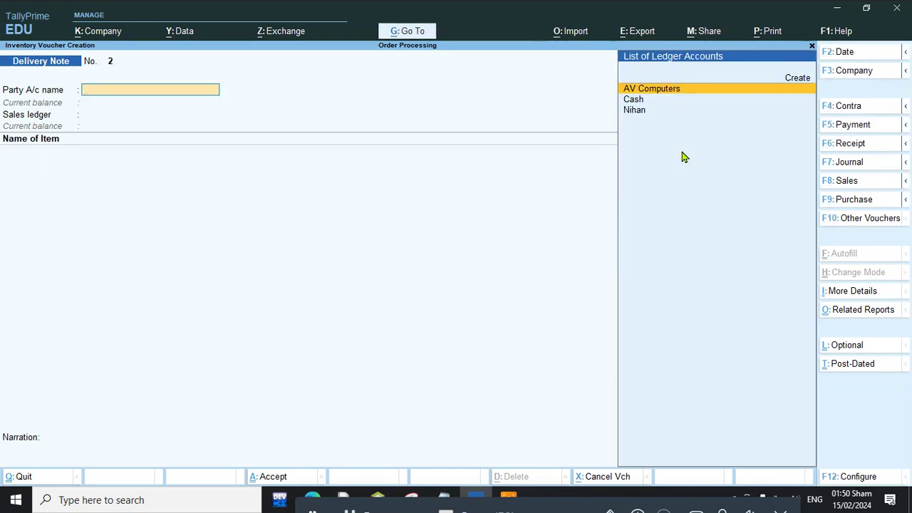
Step: Leave delivery note entry and review the item-wise closing stock of Computer Parts in the Stock Summary, then close it
key(Escape)
key(Down)
key(Down)
key(Down)
key(Down)
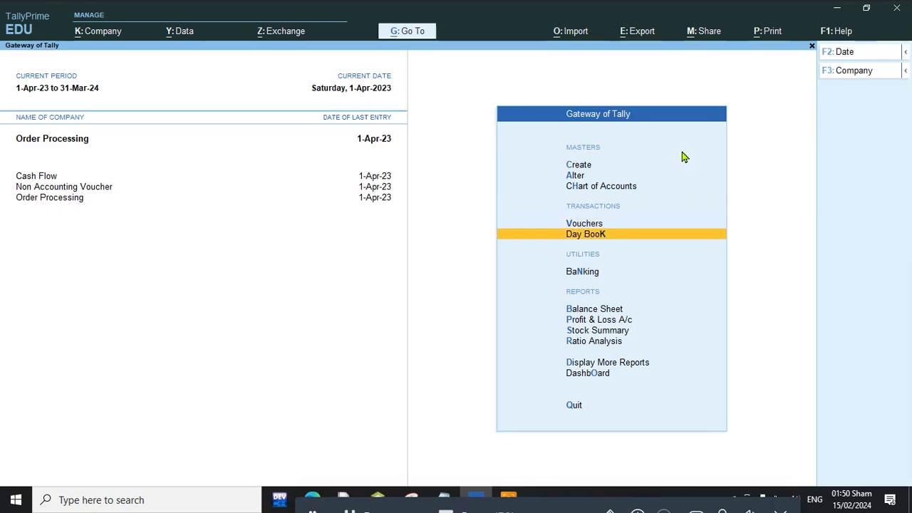
key(Down)
key(Return)
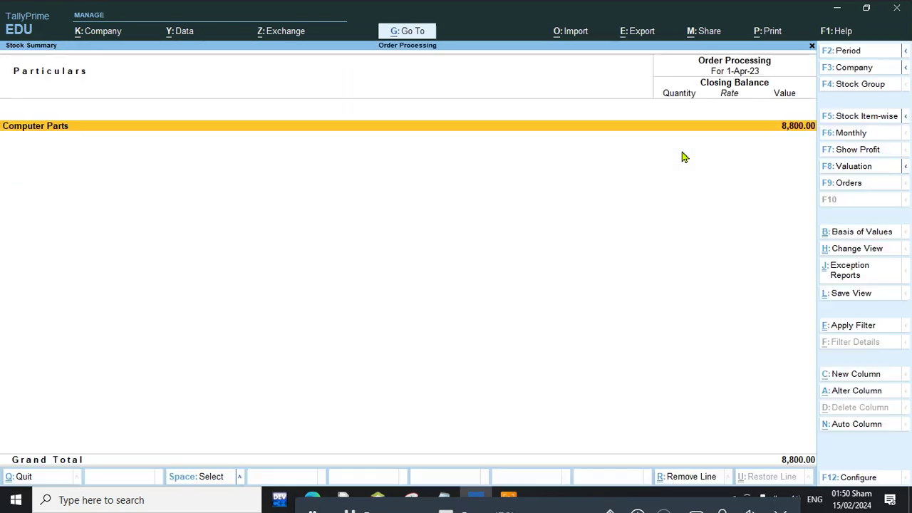
key(alt+F5)
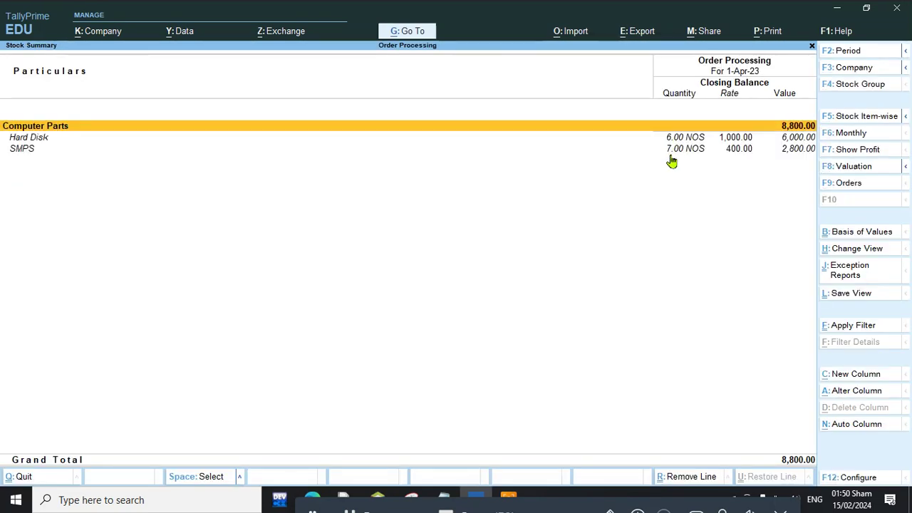
key(Escape)
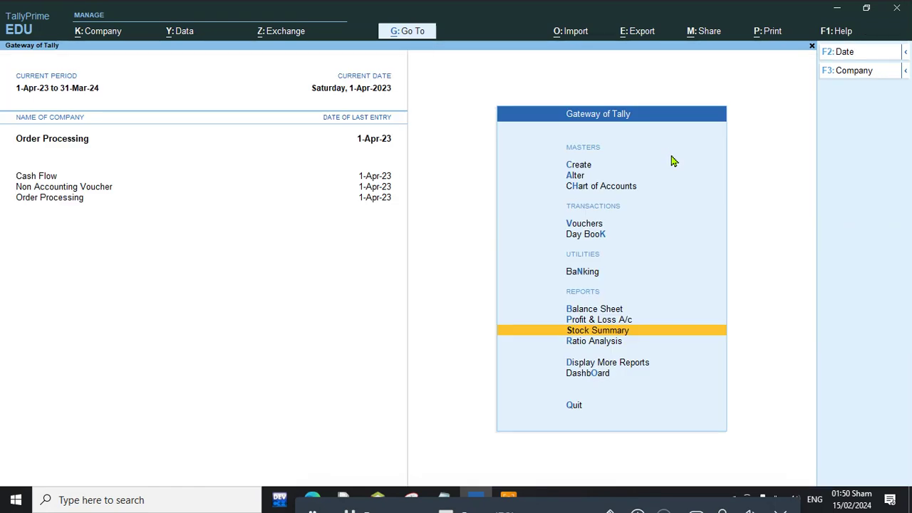
Step: Go to voucher entry, activate the inactive Rejections In voucher type and open a new voucher of that type
click(596, 225)
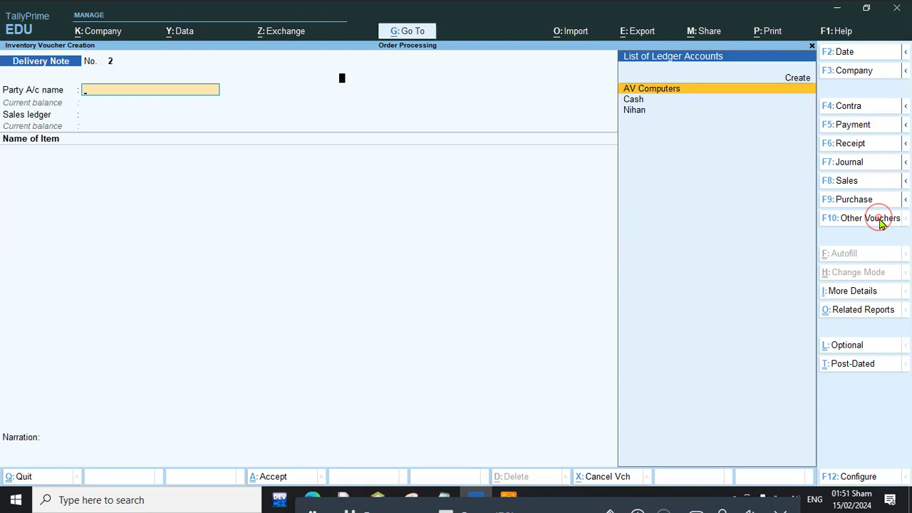
click(881, 221)
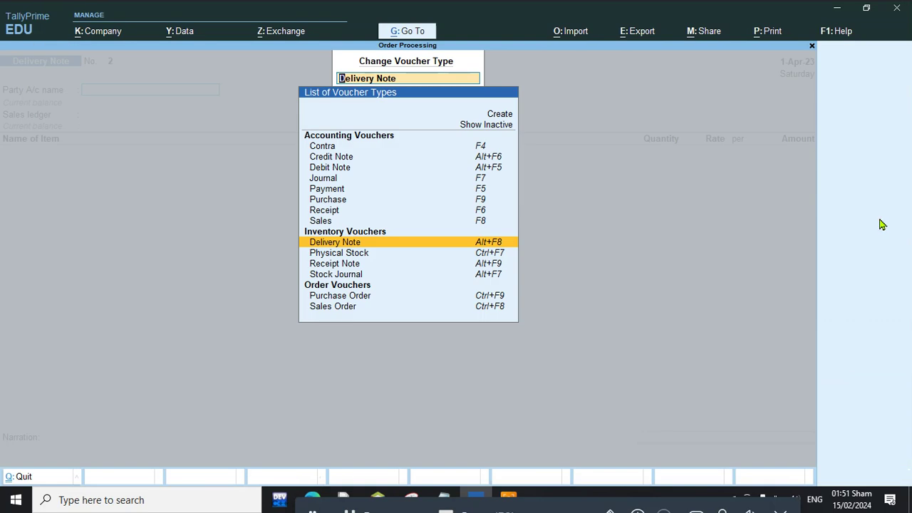
click(490, 127)
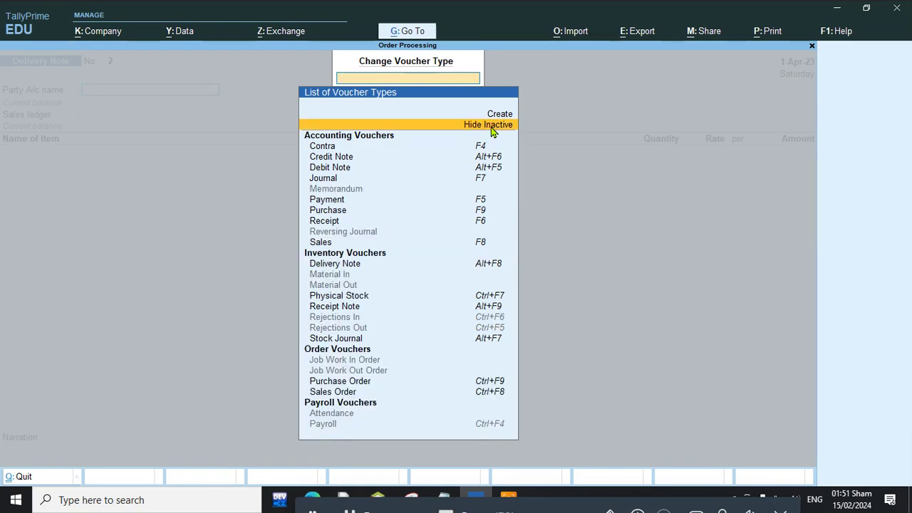
click(487, 320)
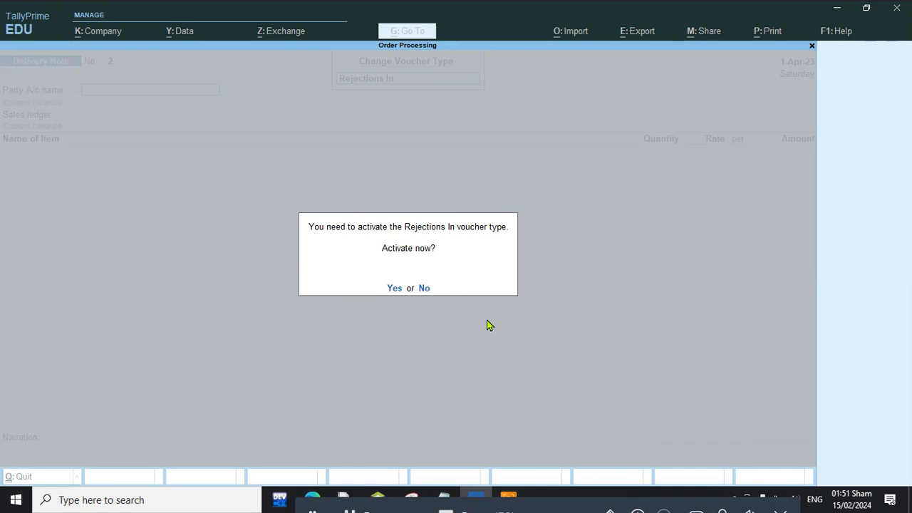
key(y)
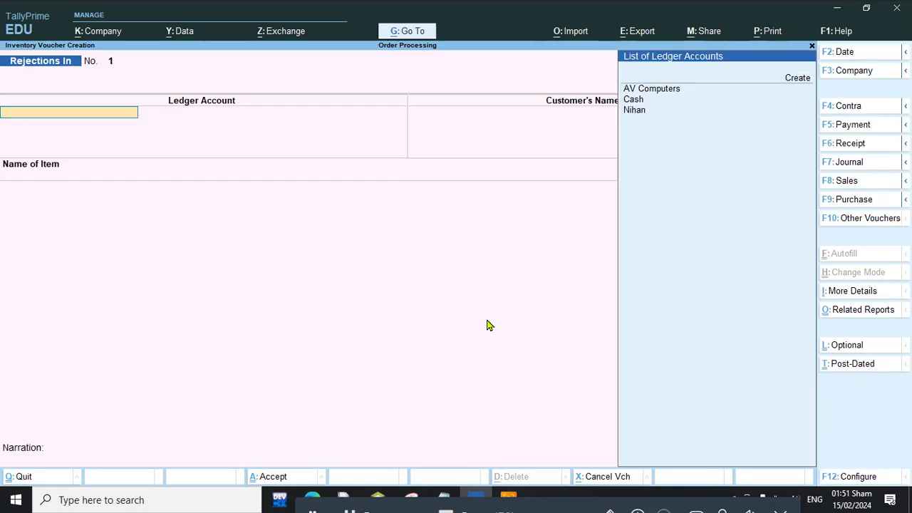
Step: Select the customer's ledger account for the Rejections In voucher and accept the customer's name and address
key(Down)
key(Down)
key(Down)
key(Return)
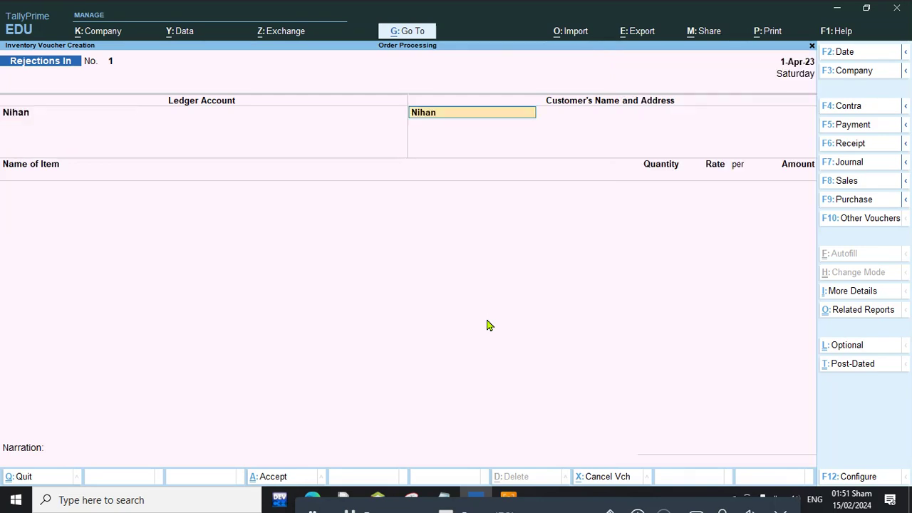
key(Return)
key(Return)
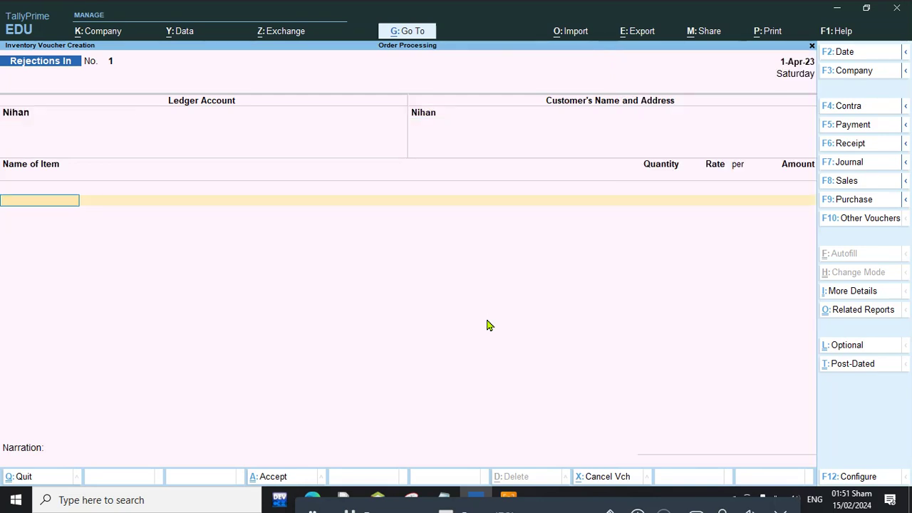
Step: Add Hard Disk to the Rejections In voucher against tracking number 1 with a quantity of 2 NOS at rate 1,200
key(Return)
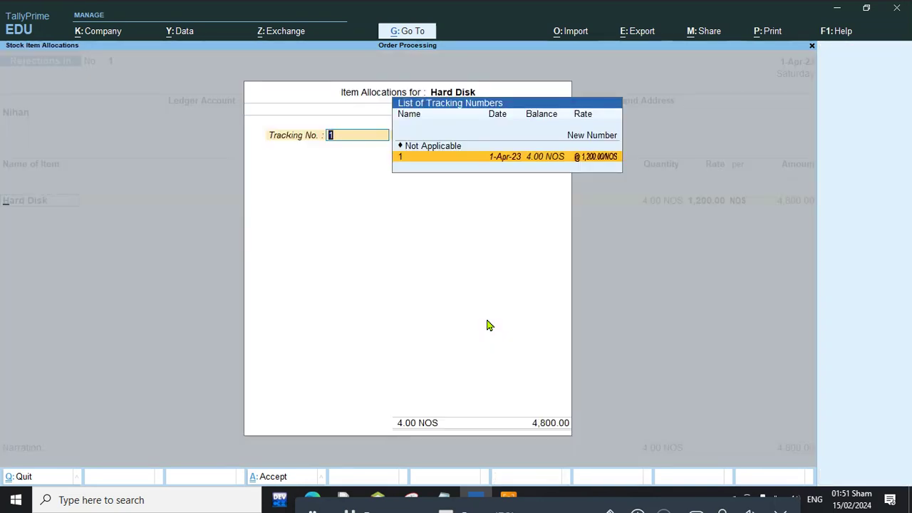
key(Escape)
key(Return)
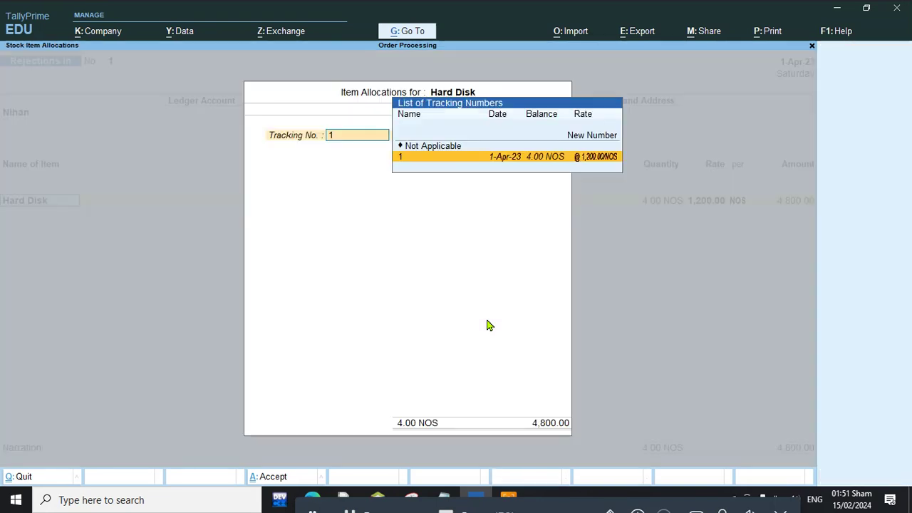
key(Return)
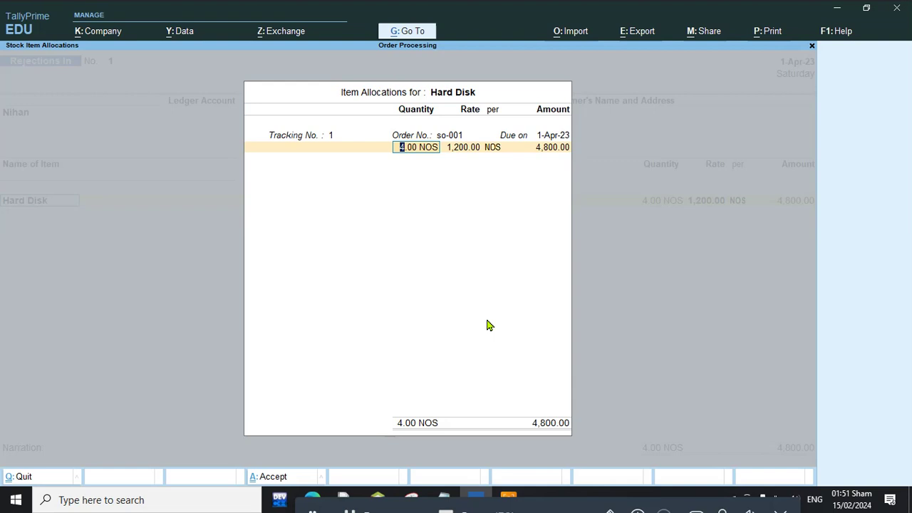
text(2)
key(Return)
key(Return)
key(Return)
key(Return)
key(Return)
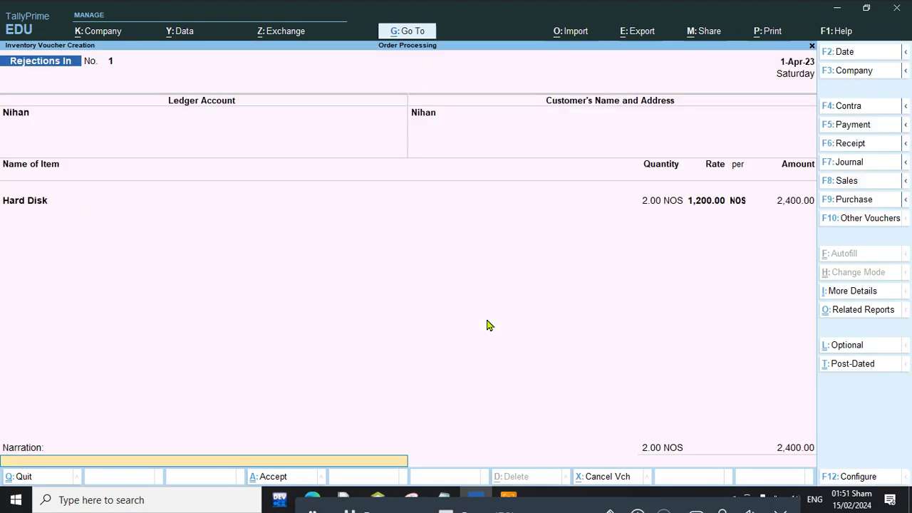
Step: Recheck the Hard Disk allocation against tracking number 1 and save the Rejections In voucher
key(Return)
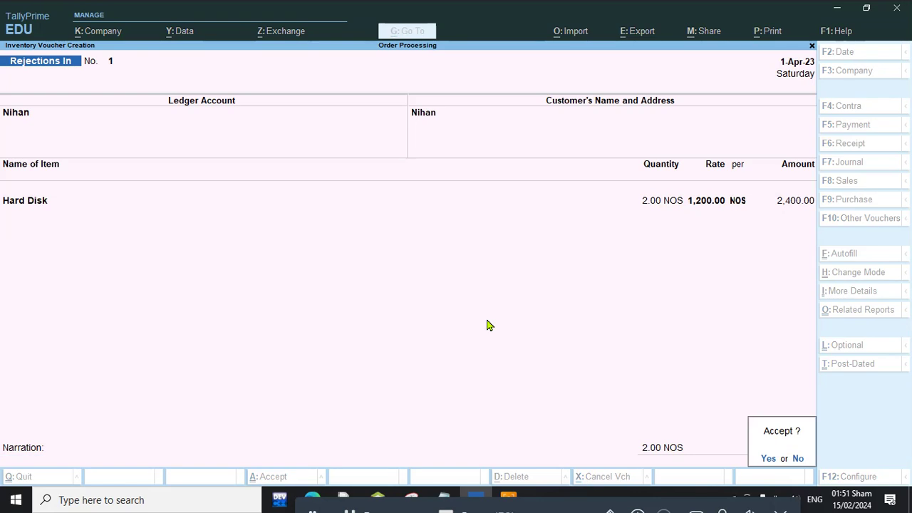
key(Escape)
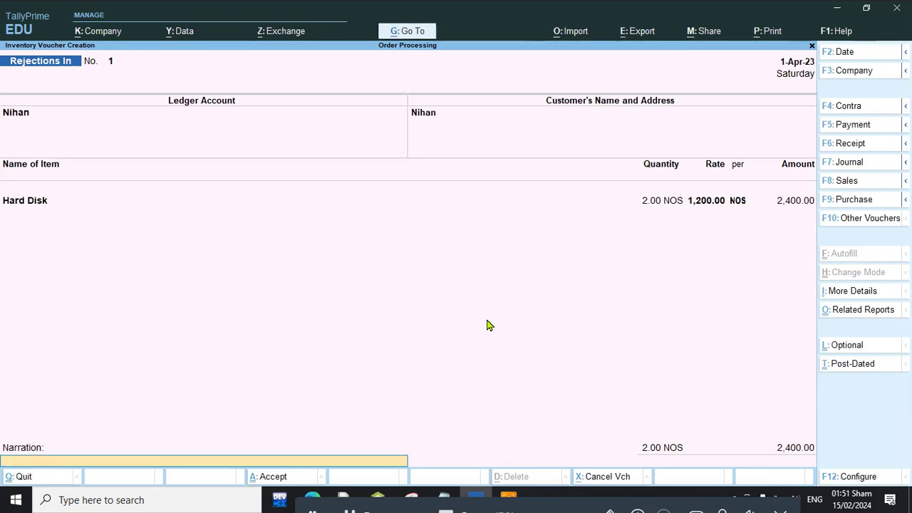
key(Up)
key(Return)
key(Return)
key(Return)
key(Return)
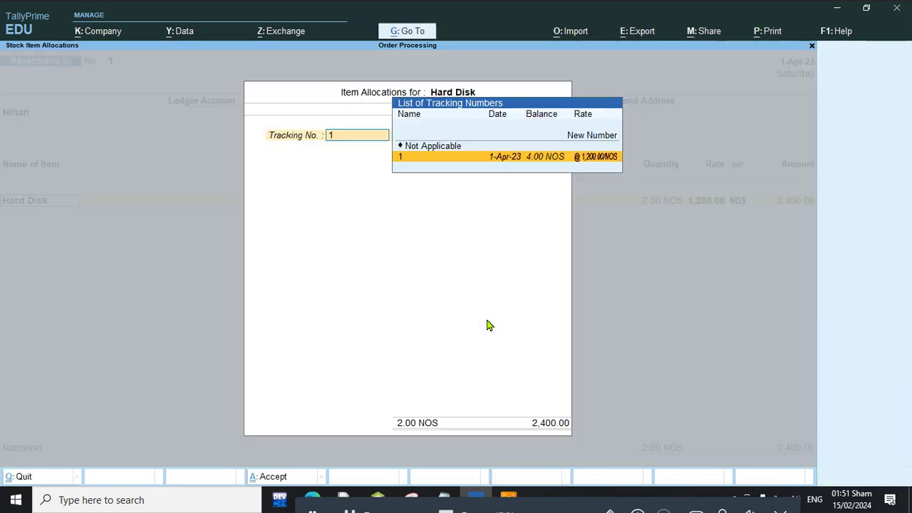
key(Return)
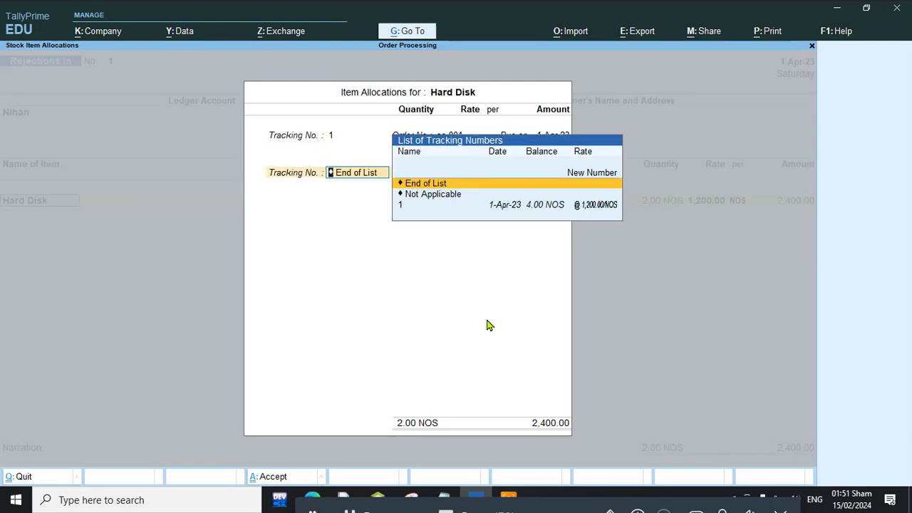
key(Return)
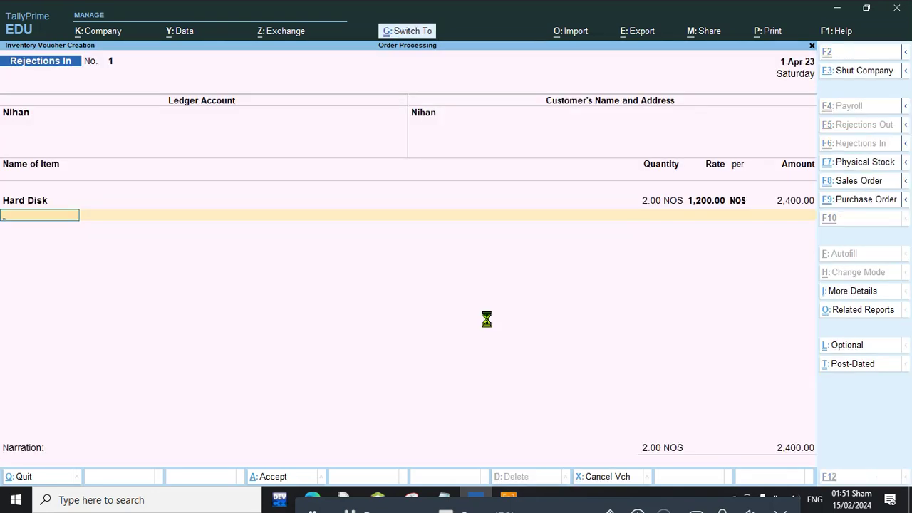
key(ctrl+a)
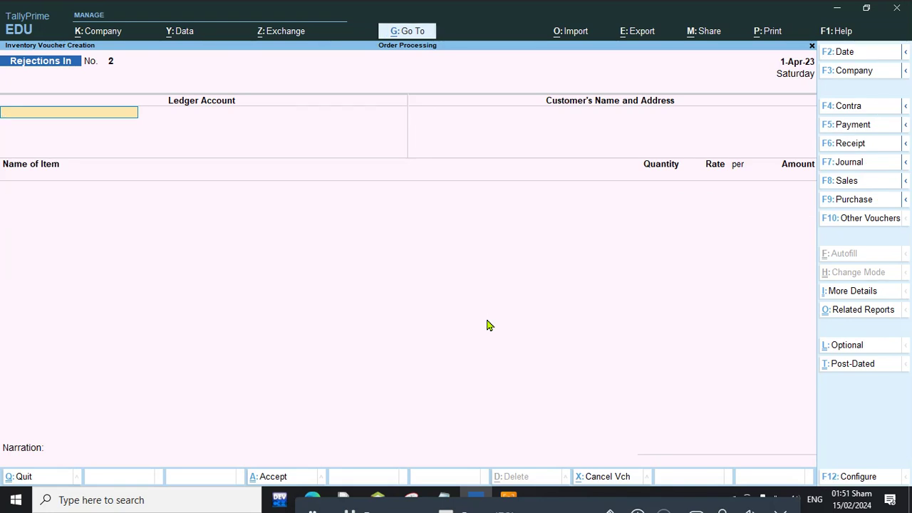
Step: Leave Rejections In entry and review the closing stock of Hard Disk and SMPS in the Stock Summary, then close it
key(Escape)
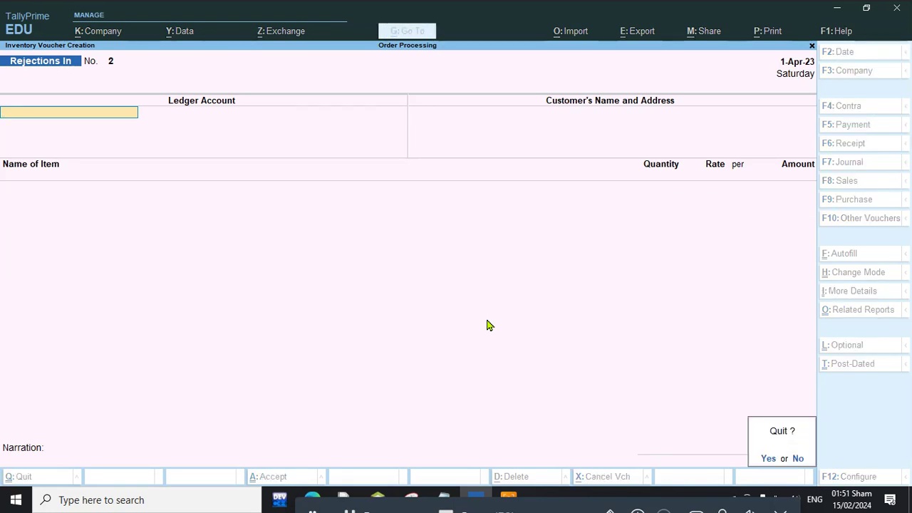
key(y)
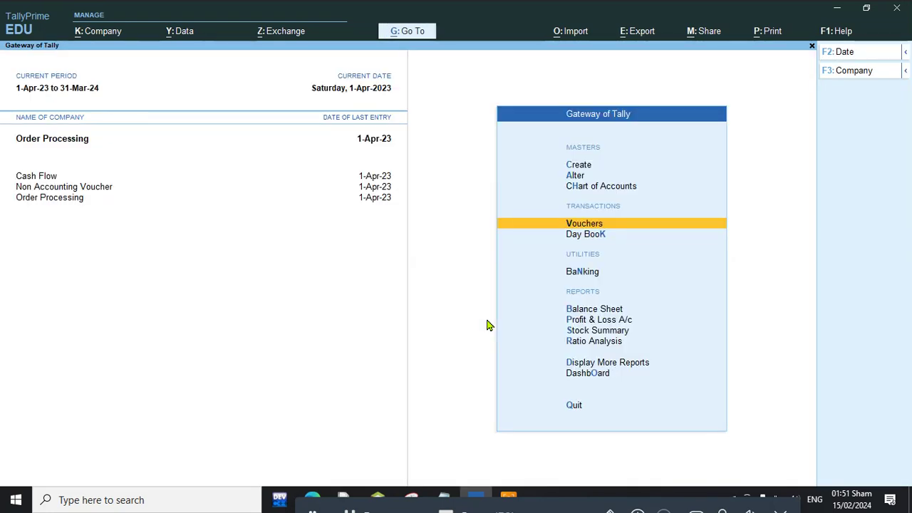
key(Down)
key(Down)
key(Down)
key(Down)
key(Down)
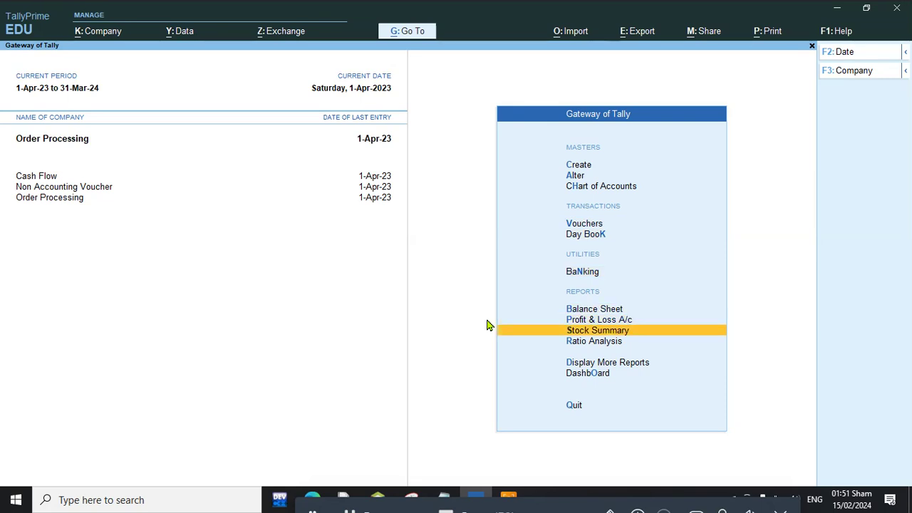
key(Return)
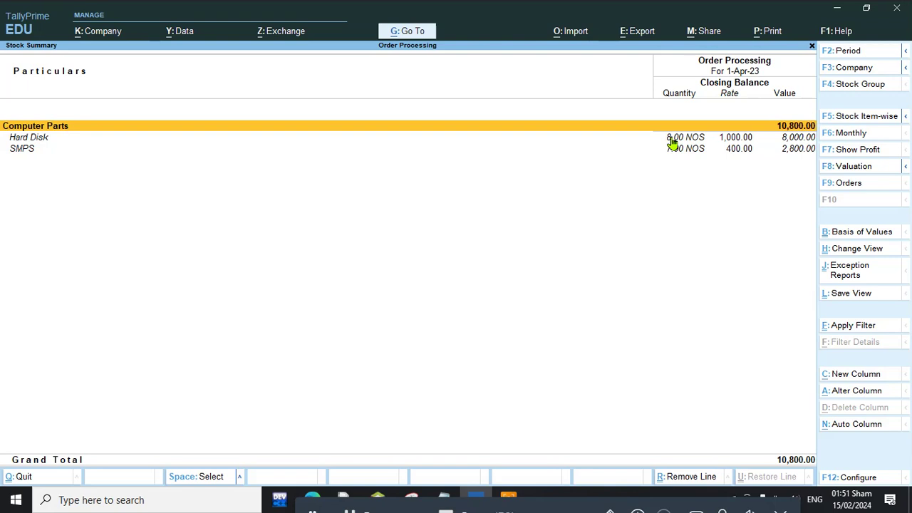
key(Escape)
Step: Go to voucher entry, activate the inactive Rejections Out voucher type and open a new voucher of that type
key(Up)
key(Up)
key(Up)
key(Up)
key(Up)
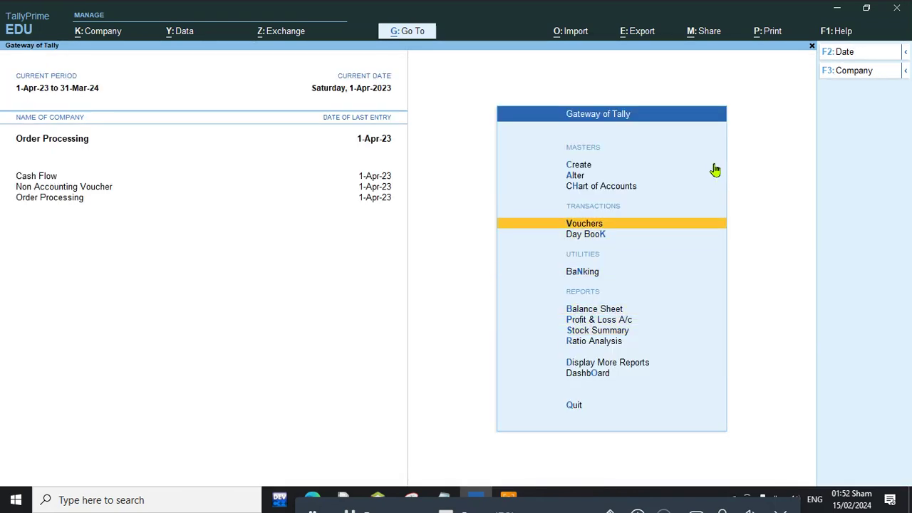
key(Return)
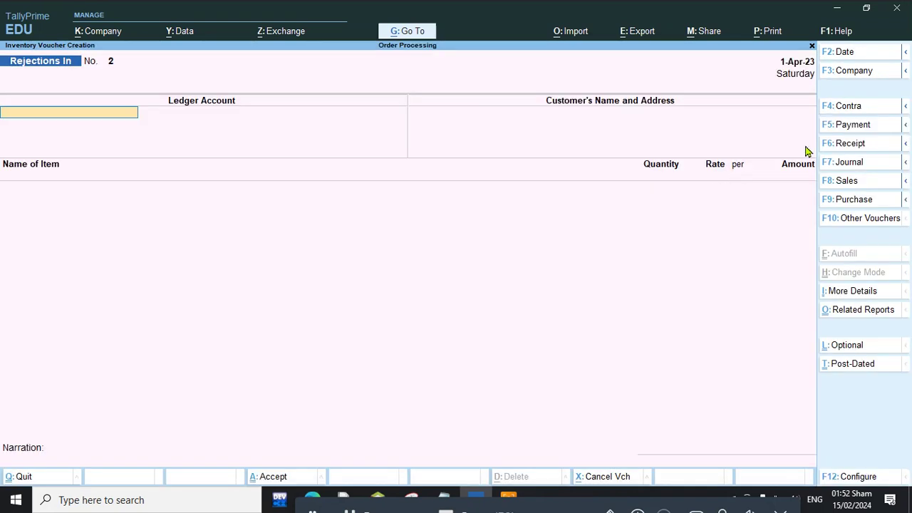
click(839, 224)
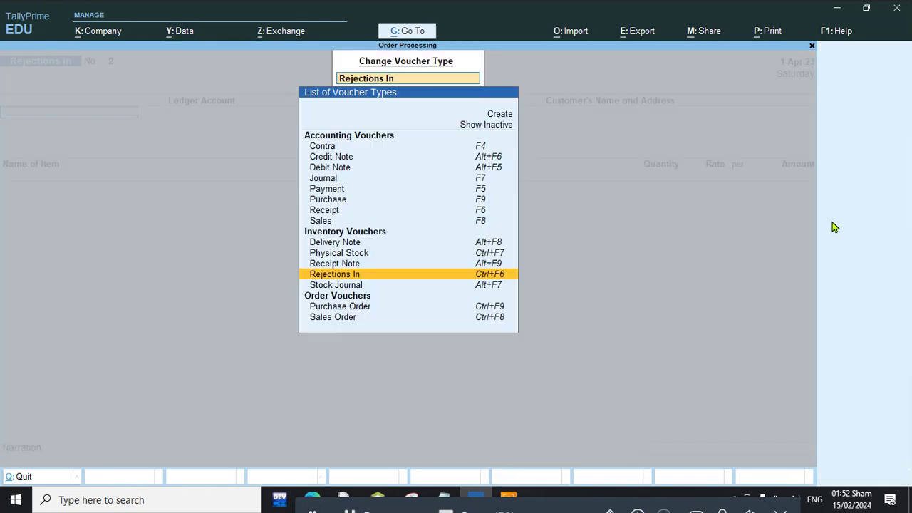
click(492, 126)
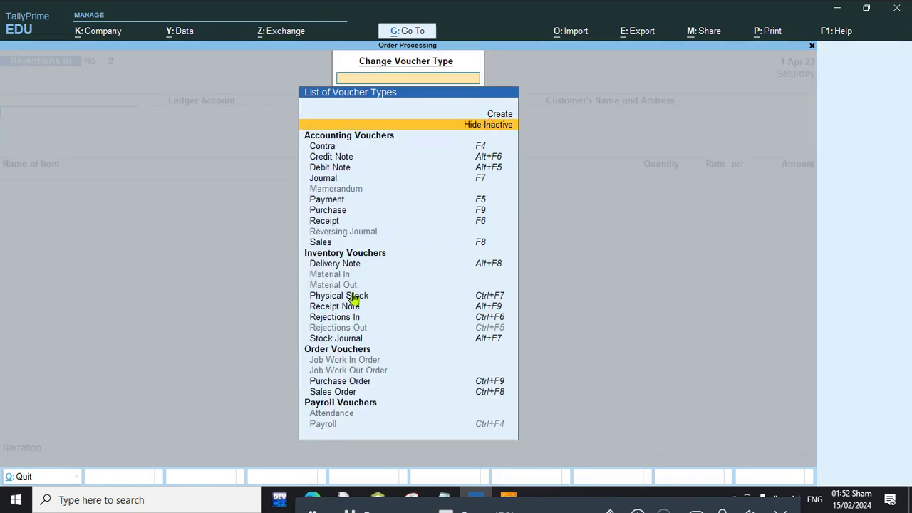
click(352, 330)
key(y)
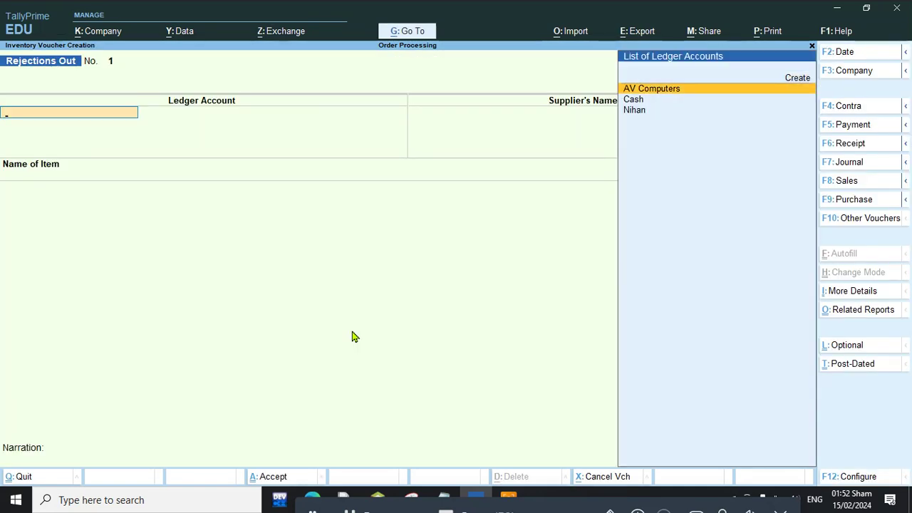
Step: Select AV Computers as the ledger account for the Rejections Out voucher and accept the supplier's name and address
key(Return)
key(Return)
key(Return)
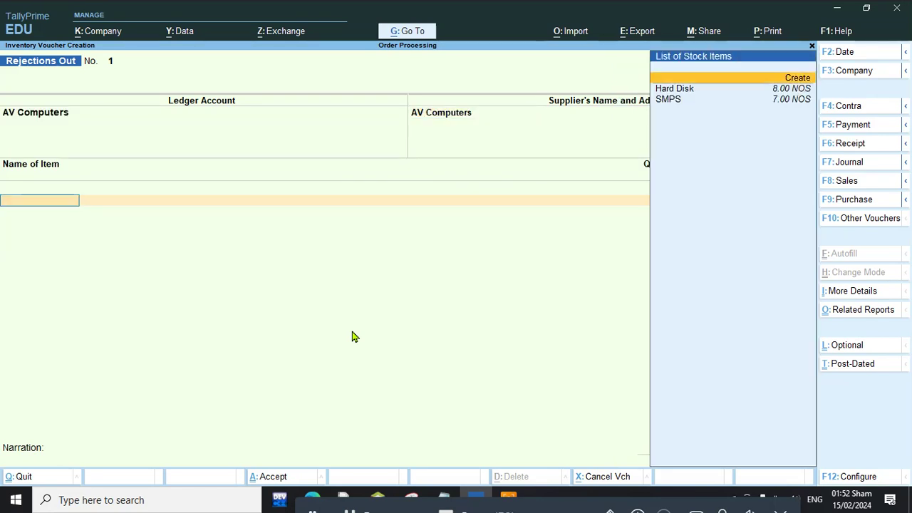
Step: Add SMPS against tracking number po-001 with a quantity of 3 NOS at rate 400, and save the Rejections Out voucher
key(Down)
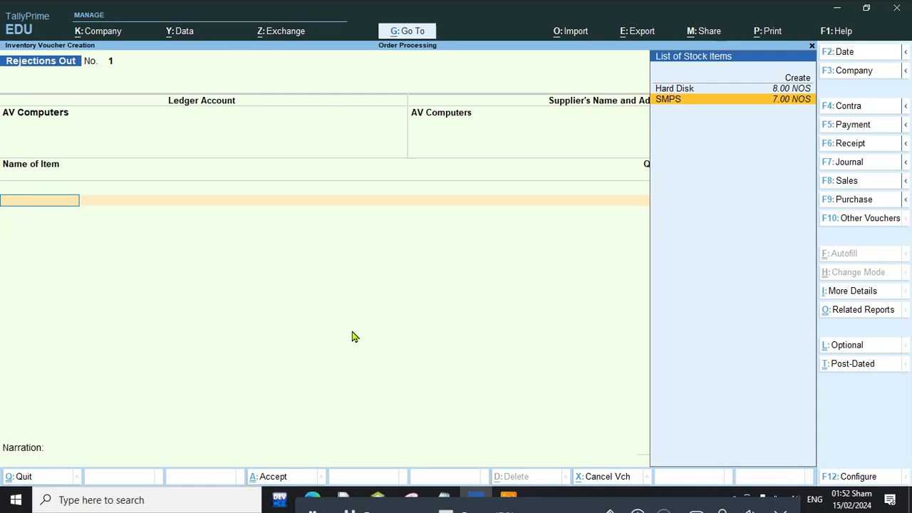
key(Return)
key(Down)
key(Return)
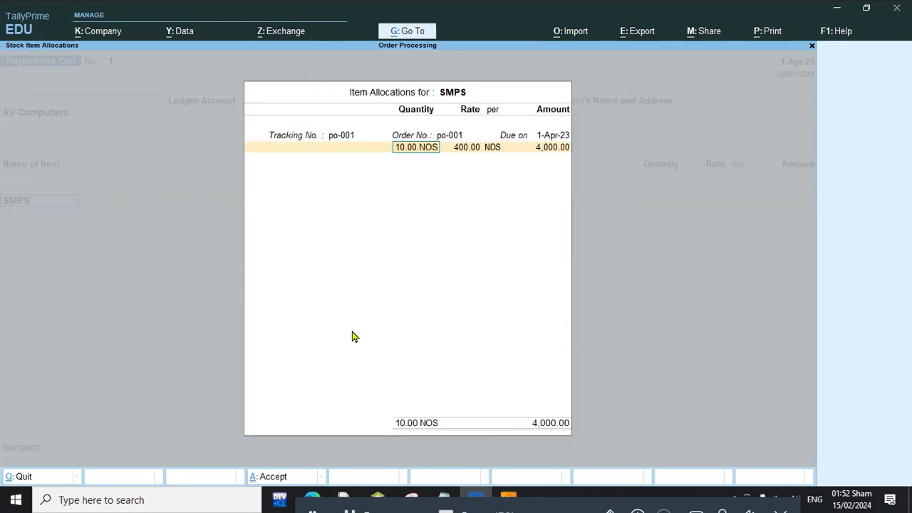
text(3)
key(Return)
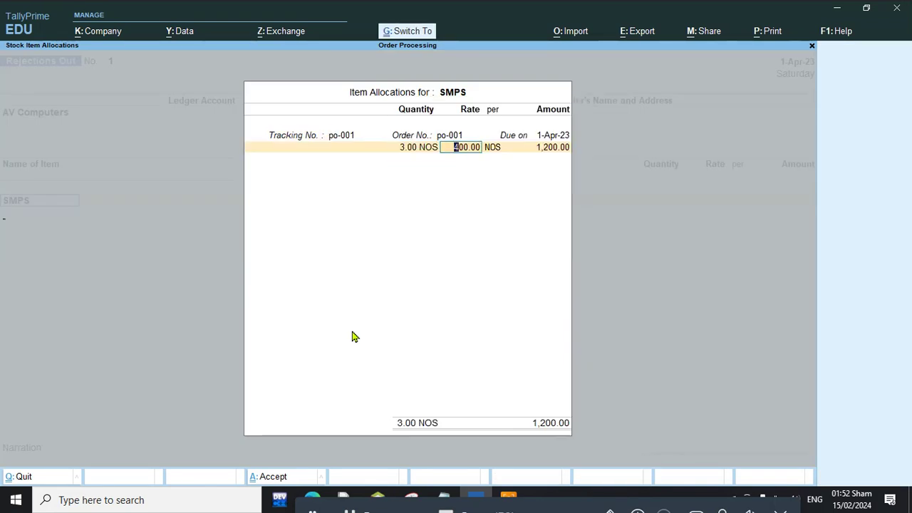
key(ctrl+a)
key(ctrl+a)
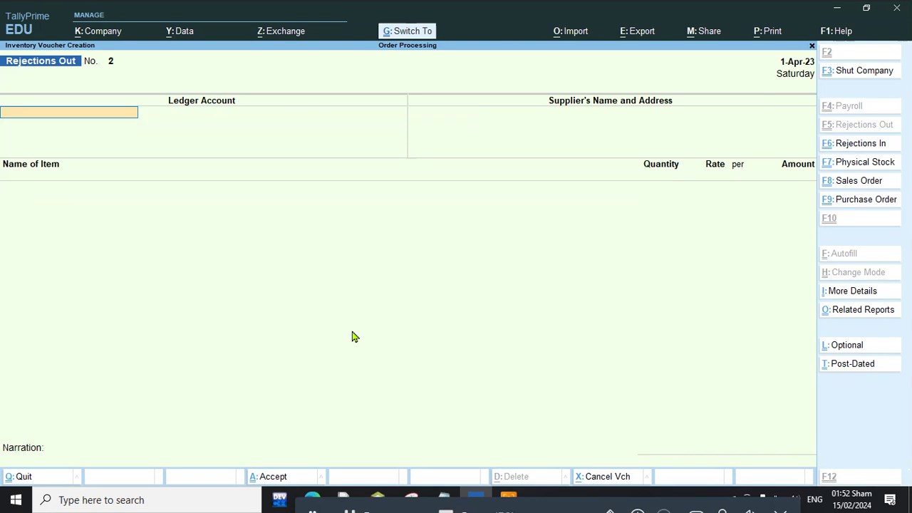
Step: Leave Rejections Out entry and review the closing stock of SMPS in the Stock Summary, then close it
key(Escape)
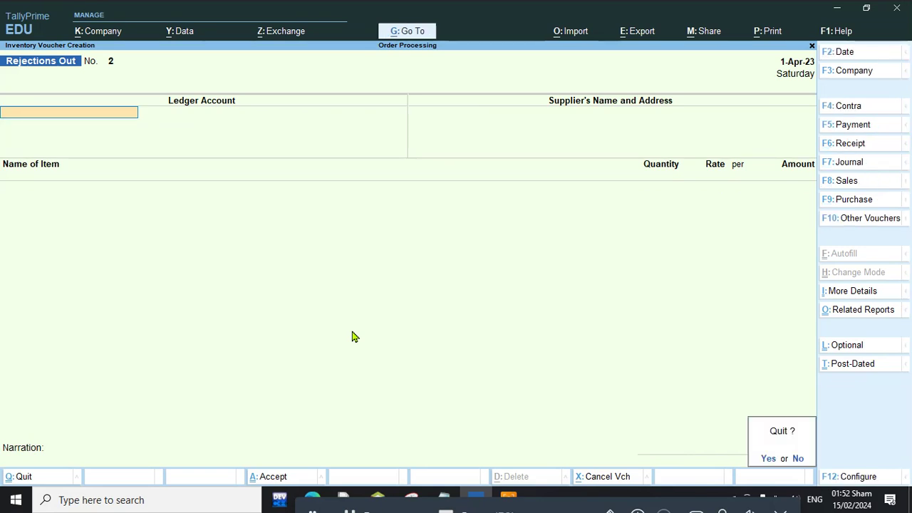
key(y)
key(Down)
key(Down)
key(Down)
key(Down)
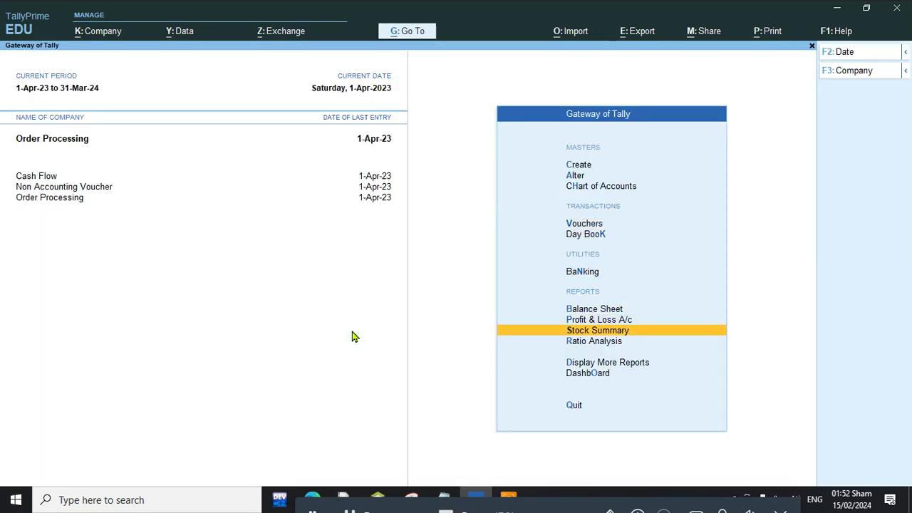
key(Return)
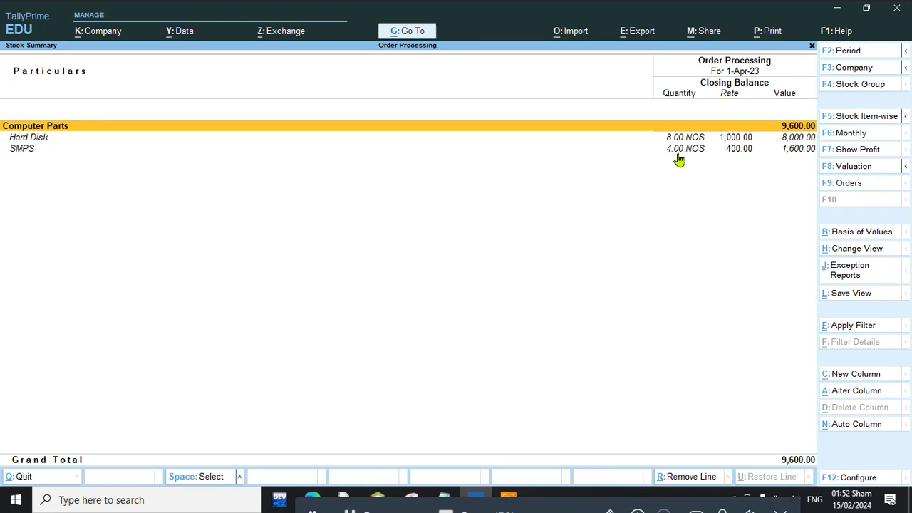
key(Escape)
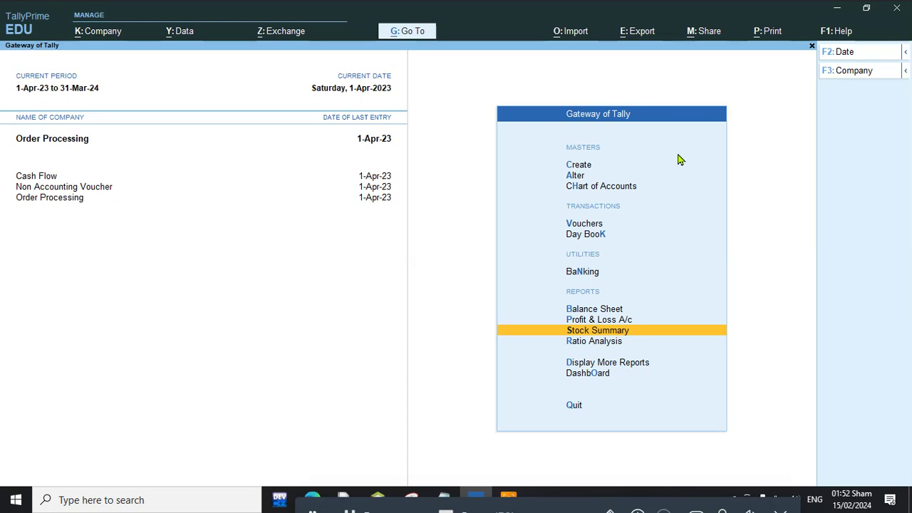
Step: Open the Statements of Inventory among the additional reports
key(Down)
key(Down)
key(Down)
key(Up)
key(Return)
key(Down)
key(Down)
key(Down)
key(Down)
key(Down)
key(Down)
key(Down)
key(Down)
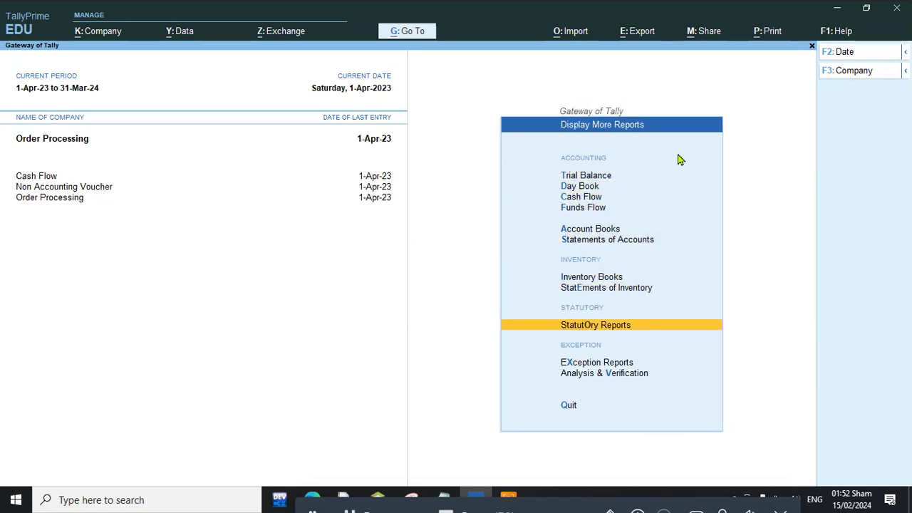
key(Up)
key(Return)
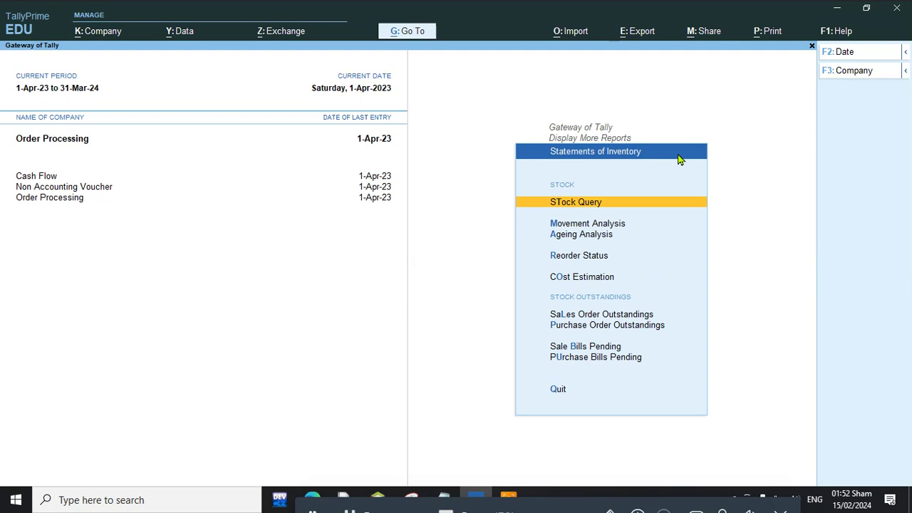
Step: Open Sales Bills Pending, show it in detail to examine the delivery note and rejection behind each pending quantity, then close it
key(Down)
key(Down)
key(Down)
key(Down)
key(Down)
key(Down)
key(Down)
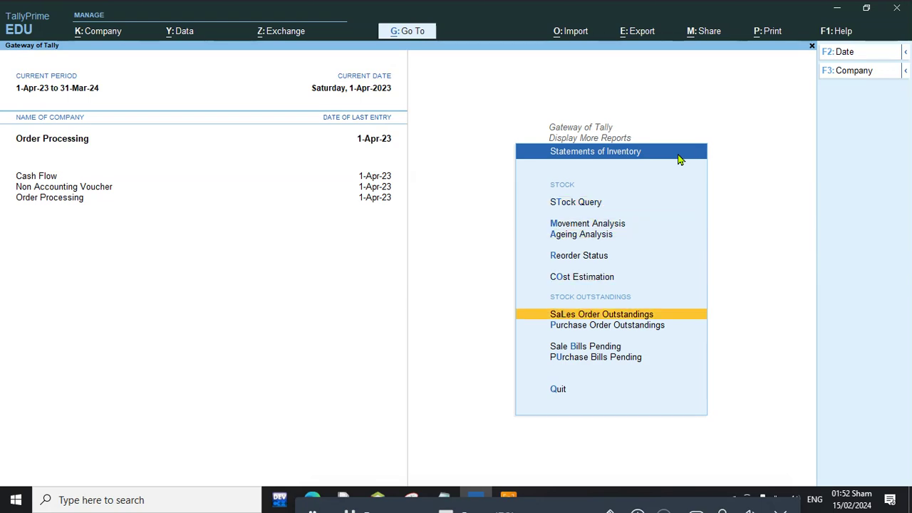
key(Return)
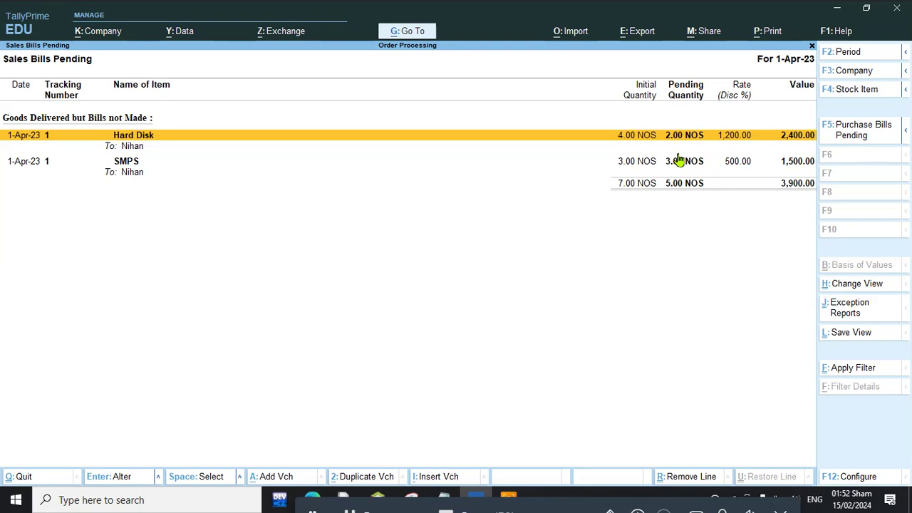
key(alt+F5)
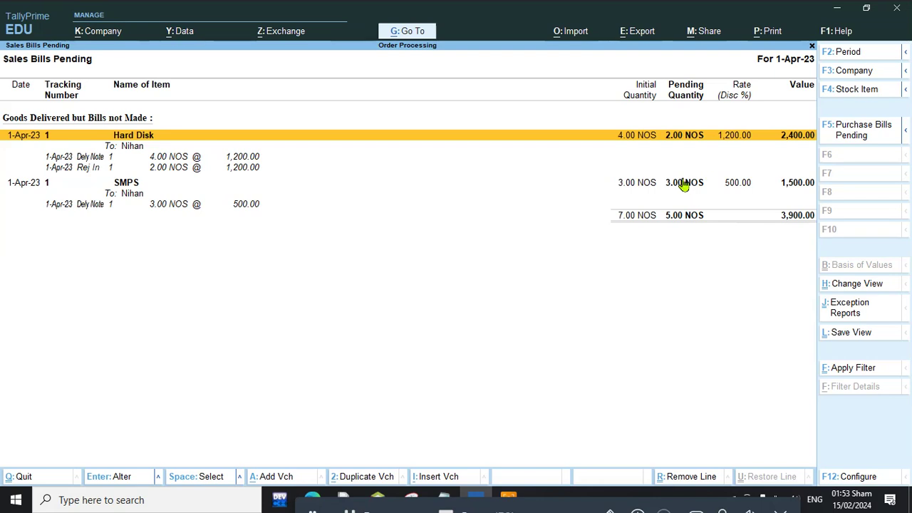
key(Escape)
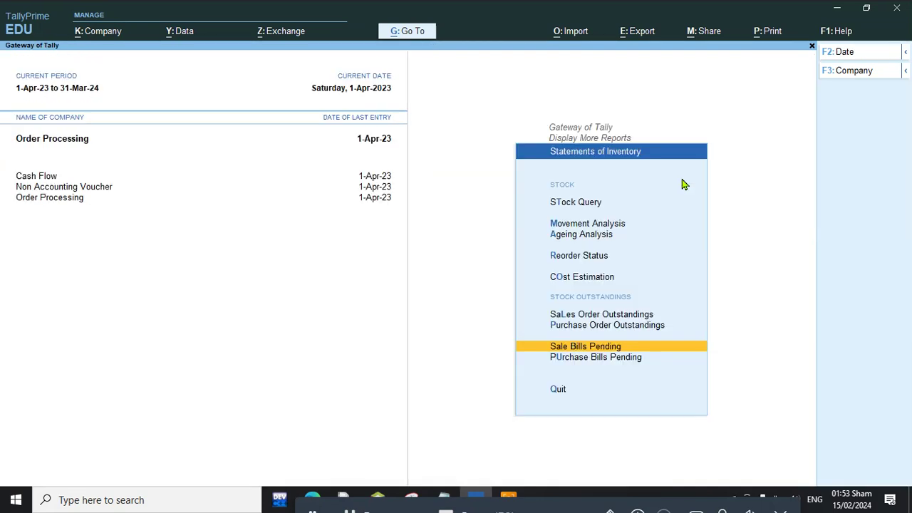
Step: Open Purchase Bills Pending in detail, examine the Hard Disk and SMPS pending quantities, and return to the Gateway of Tally
key(Down)
key(Return)
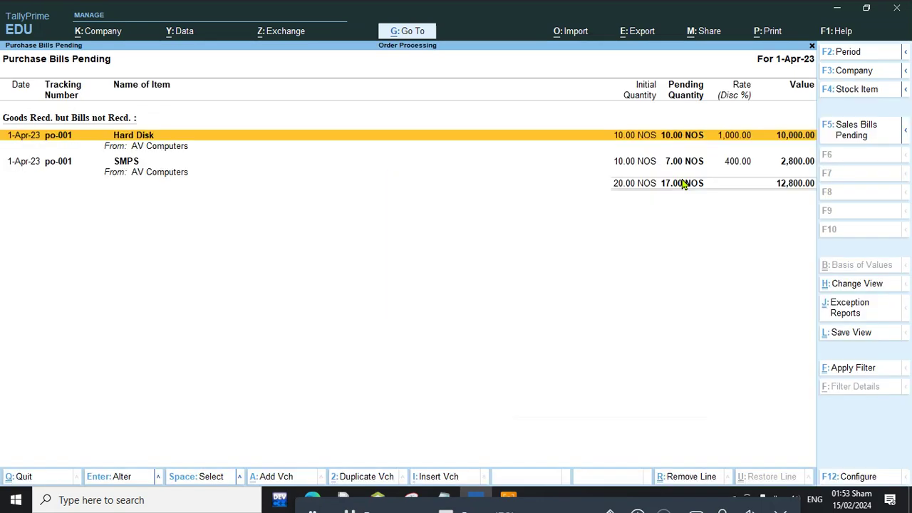
key(F5)
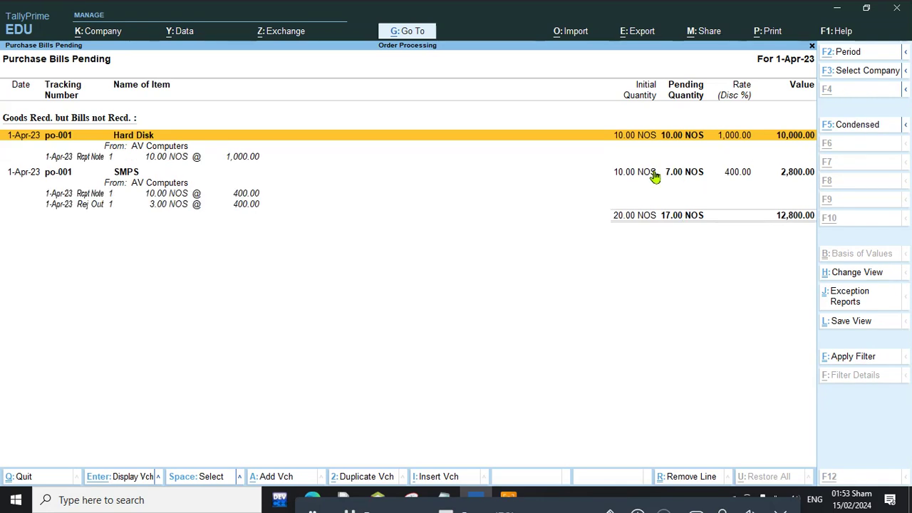
click(156, 158)
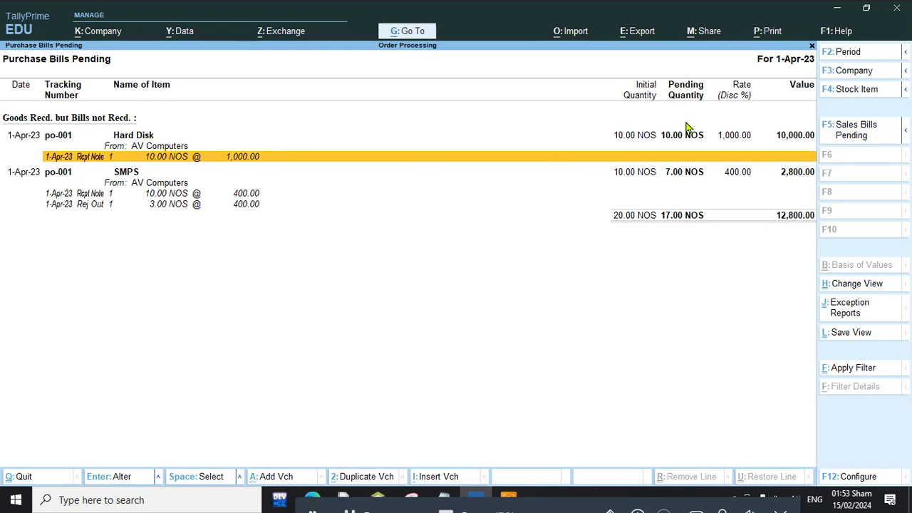
click(132, 175)
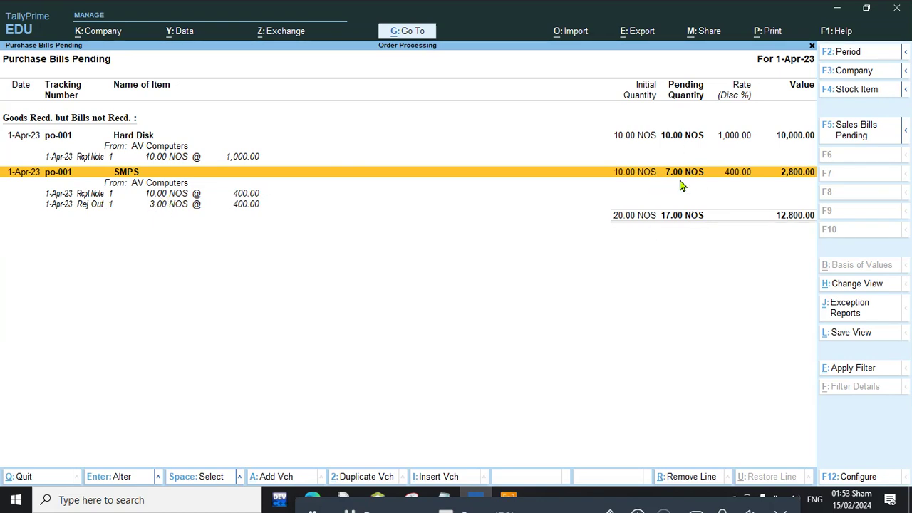
key(Escape)
key(Escape)
key(Escape)
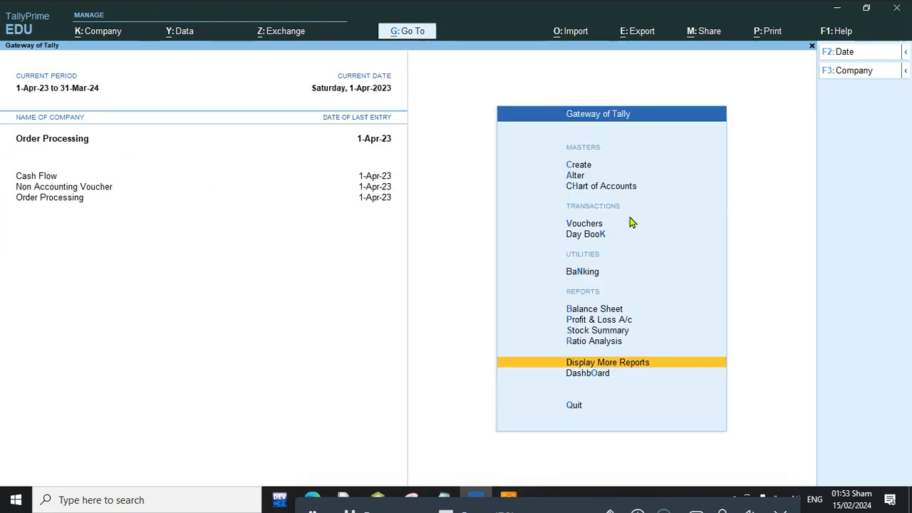
Step: Start a Purchase voucher for AV Computers and link it to receipt note tracking number po-001
click(585, 224)
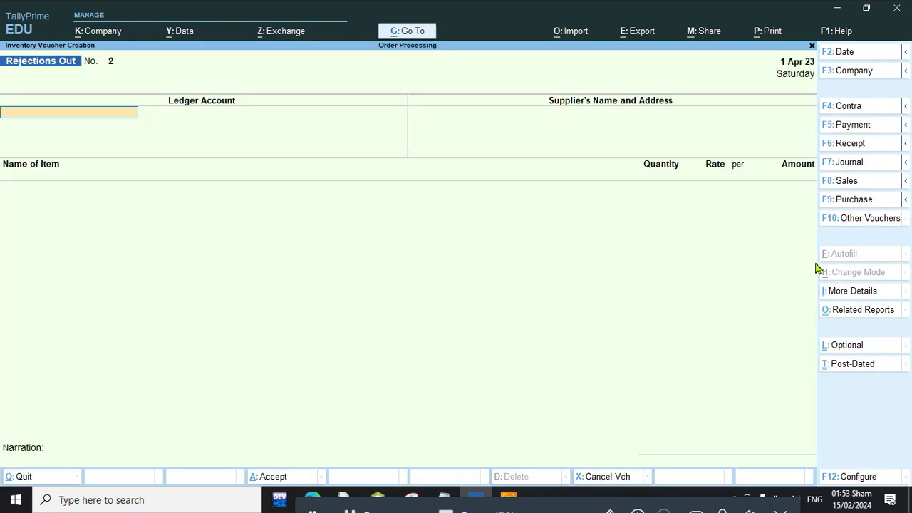
click(860, 206)
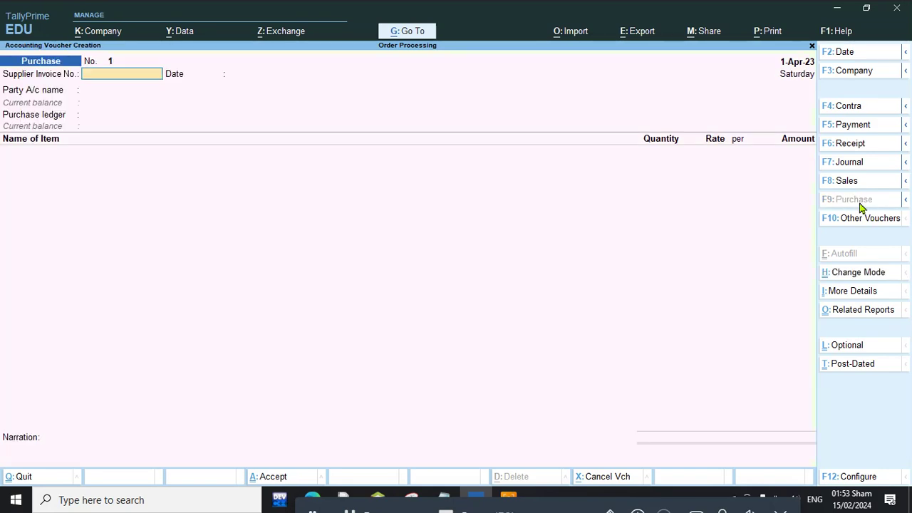
key(Return)
key(Return)
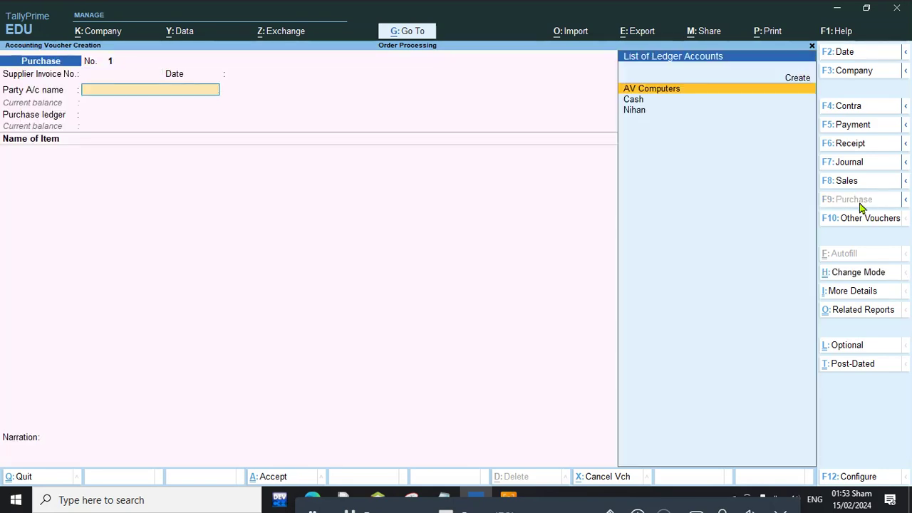
key(Return)
key(Down)
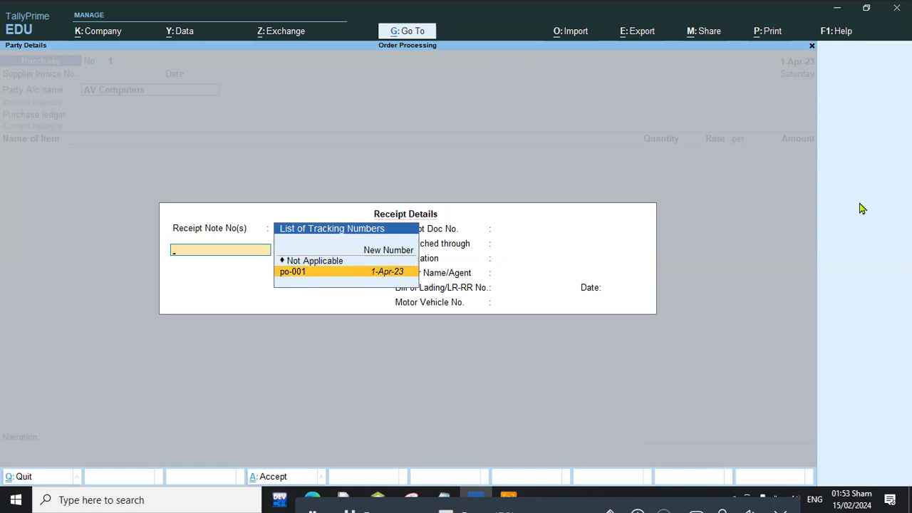
key(Return)
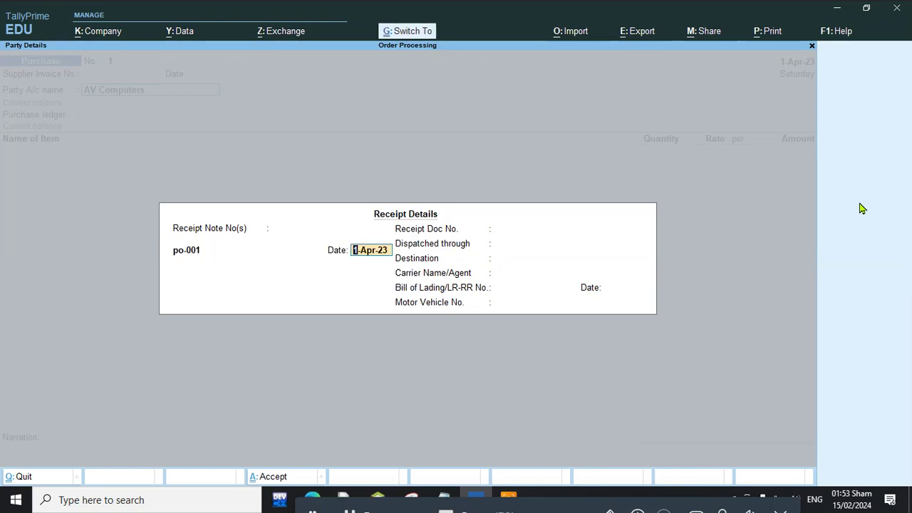
Step: Accept the receipt and party details, choose Purchase A/c as the purchase ledger, and save the Purchase voucher
key(ctrl+a)
key(ctrl+a)
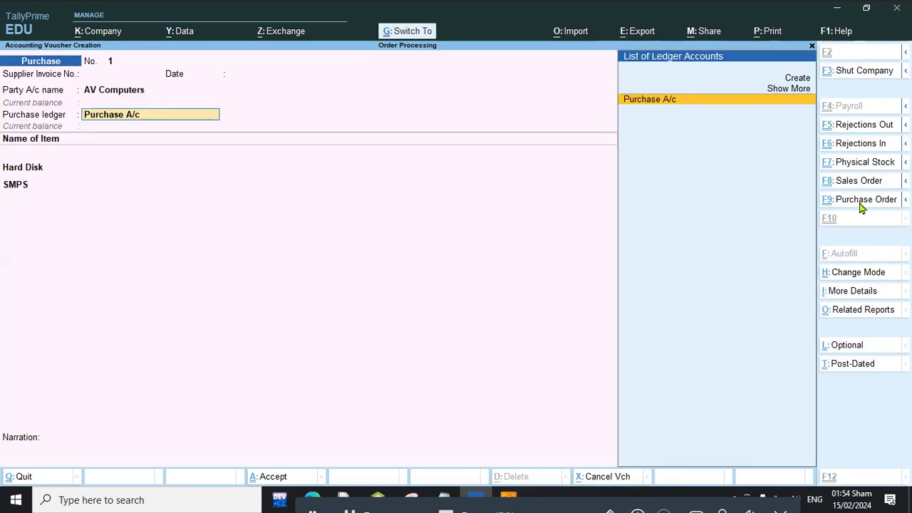
key(Return)
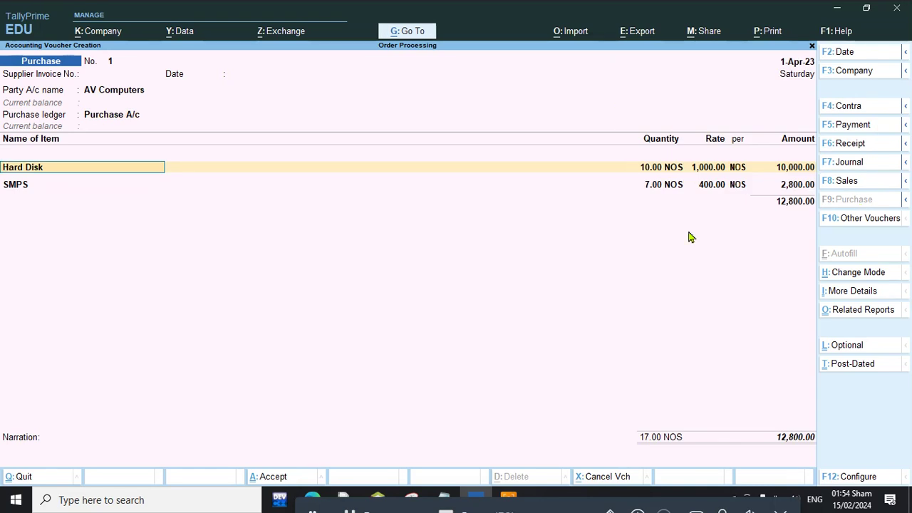
key(ctrl)
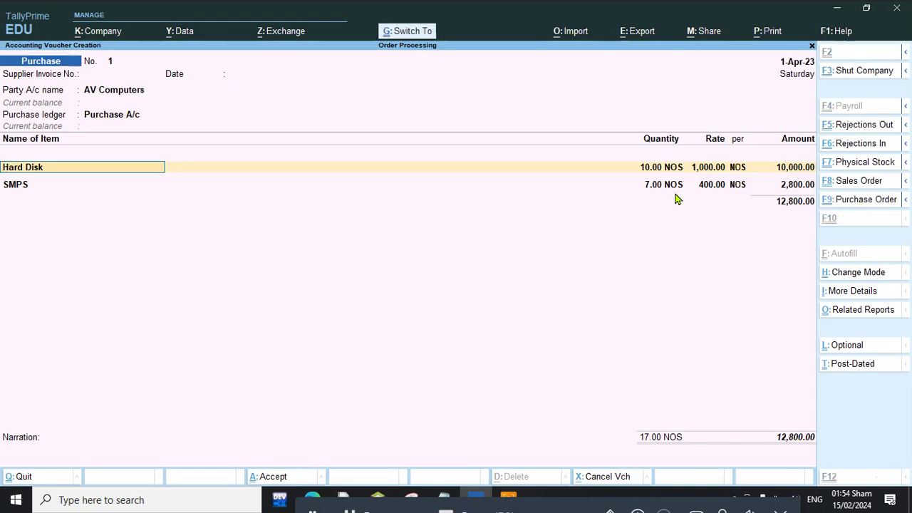
key(ctrl+a)
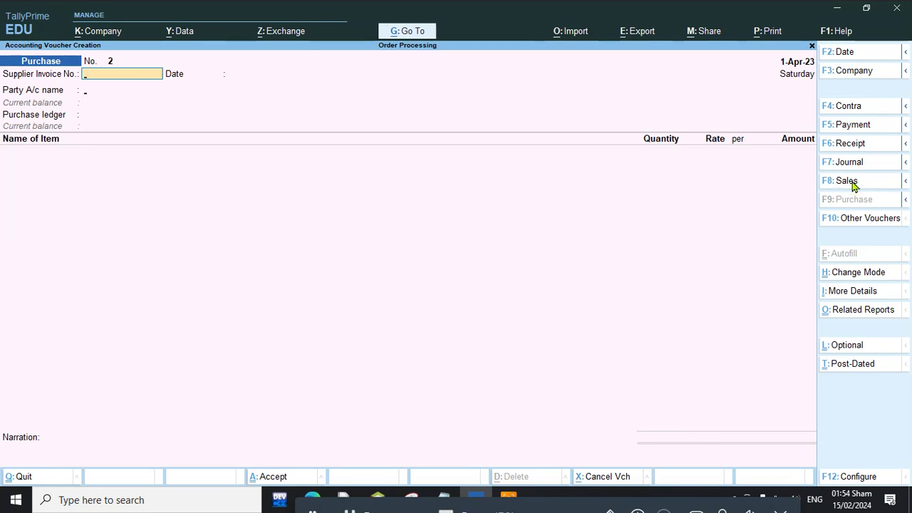
Step: Start a Sales voucher for the customer's ledger and link it to delivery note tracking number 1
key(Down)
key(Down)
key(Return)
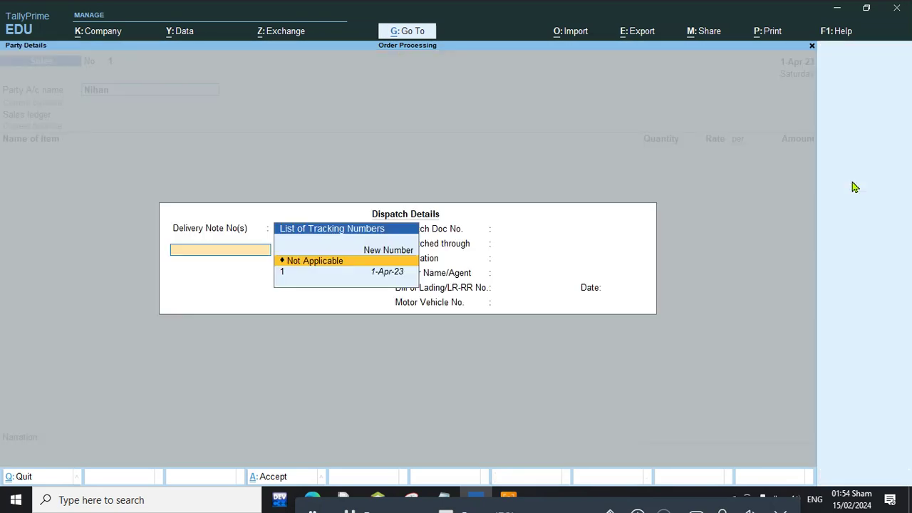
key(Down)
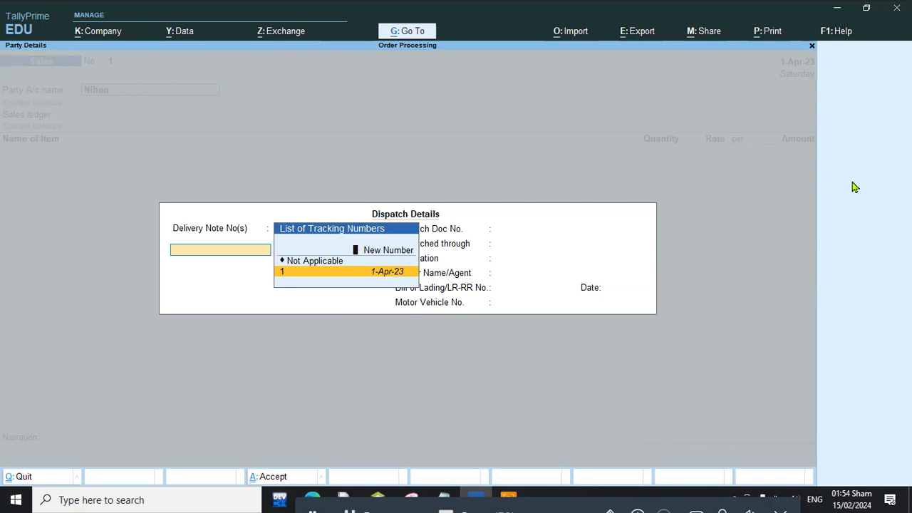
key(Return)
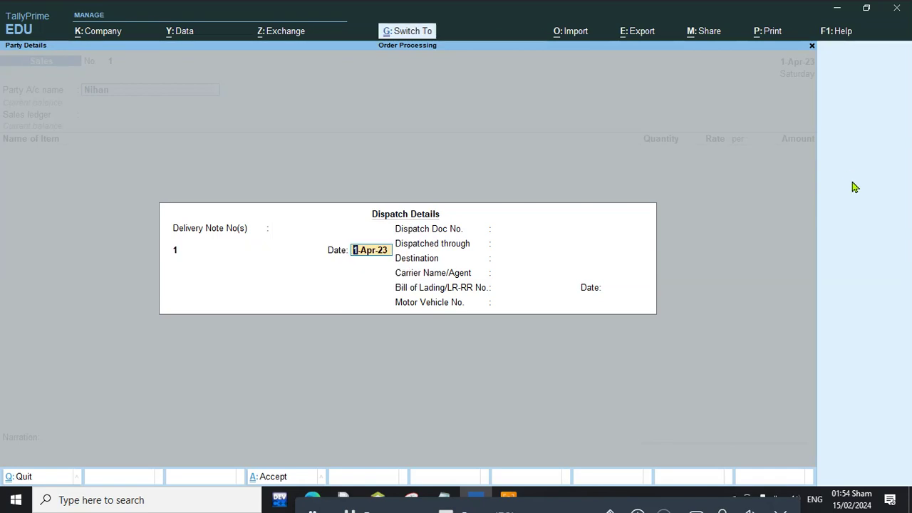
Step: Accept the dispatch and party details, choose Sales A/c, save the Sales voucher, and return to the Gateway of Tally
key(ctrl+a)
key(ctrl+a)
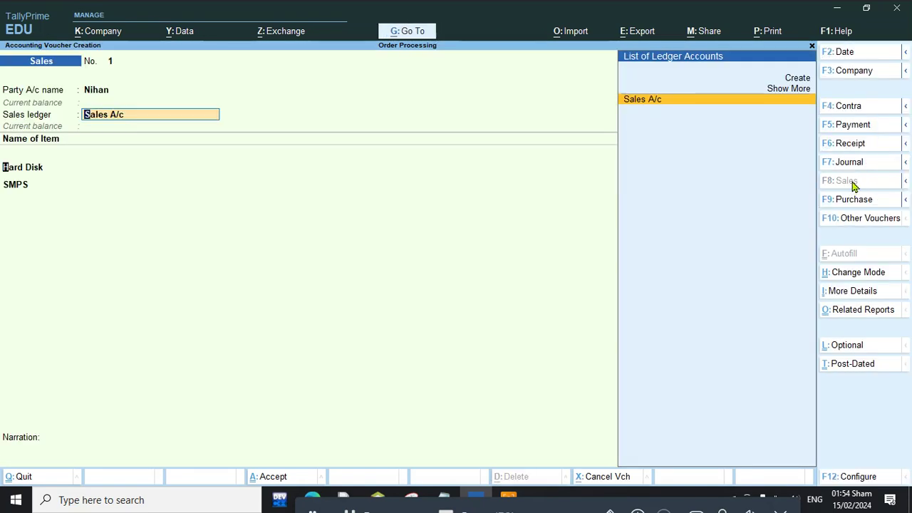
key(Return)
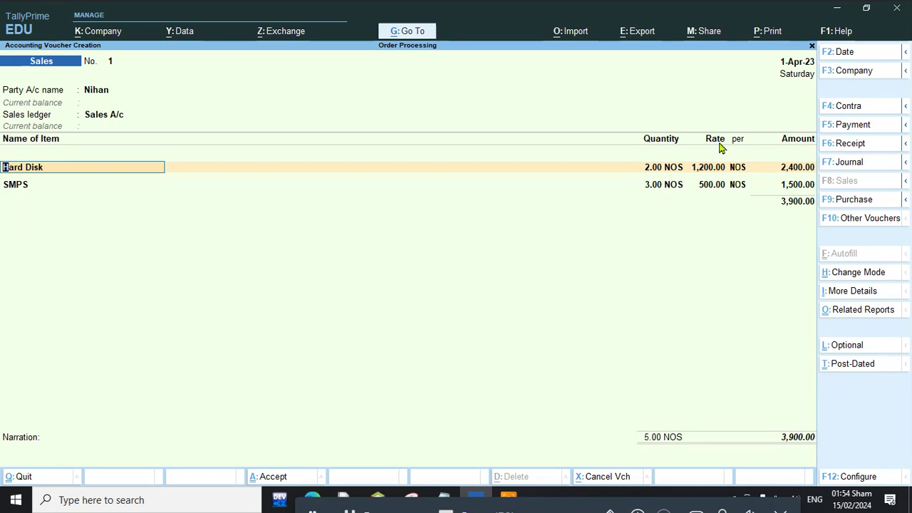
key(ctrl)
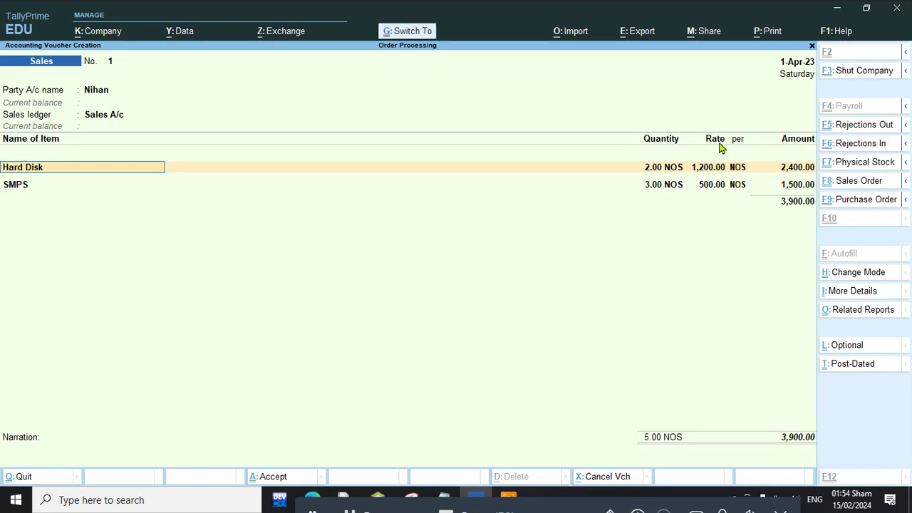
key(ctrl+a)
key(Escape)
key(Return)
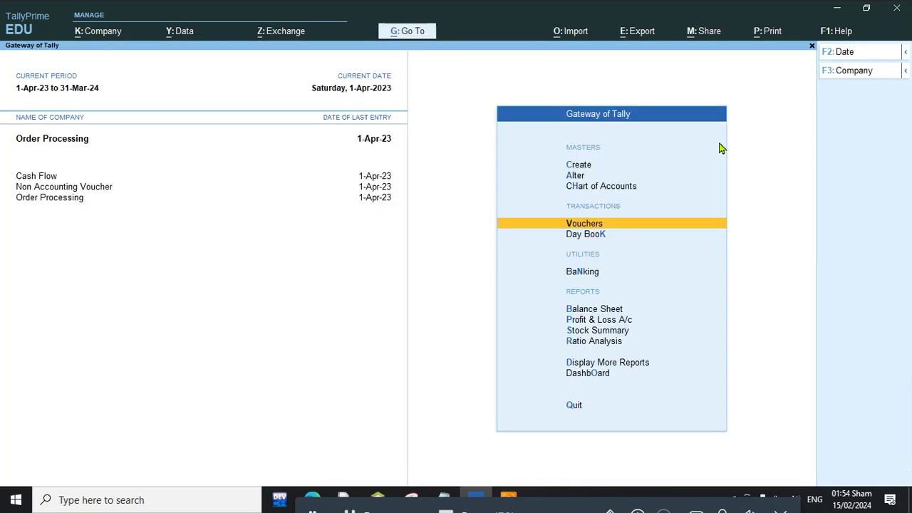
Step: Open the Balance Sheet in detailed view and examine the Sundry Creditors and Sundry Debtors balances
key(Down)
key(Down)
key(Down)
key(Down)
key(Up)
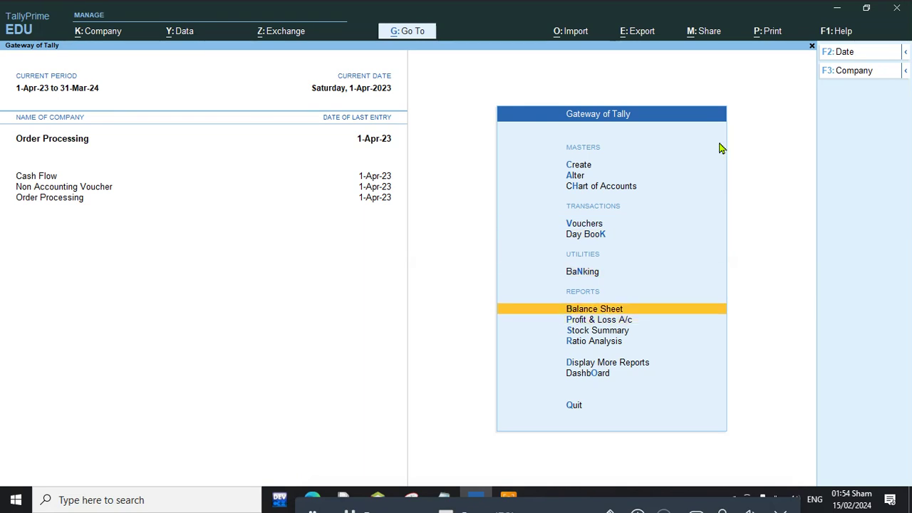
key(Return)
key(alt+F5)
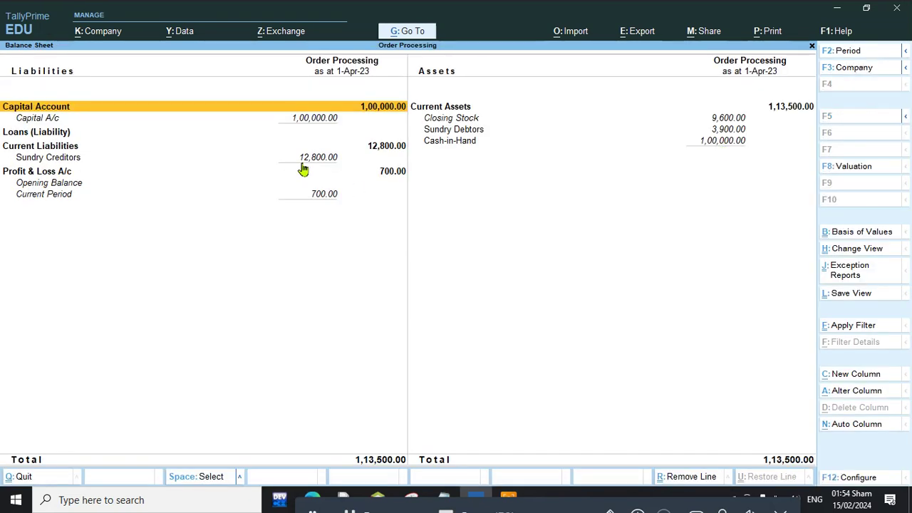
click(325, 161)
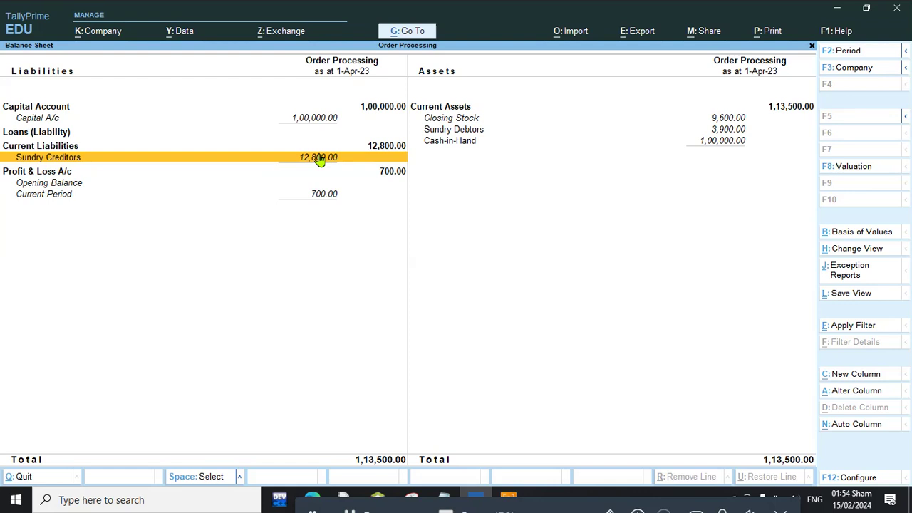
click(724, 131)
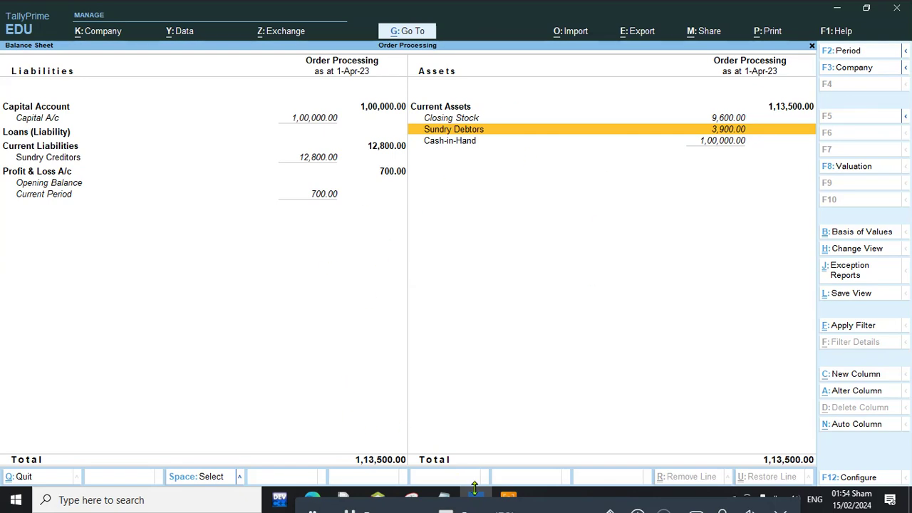
mouse_move(525, 458)
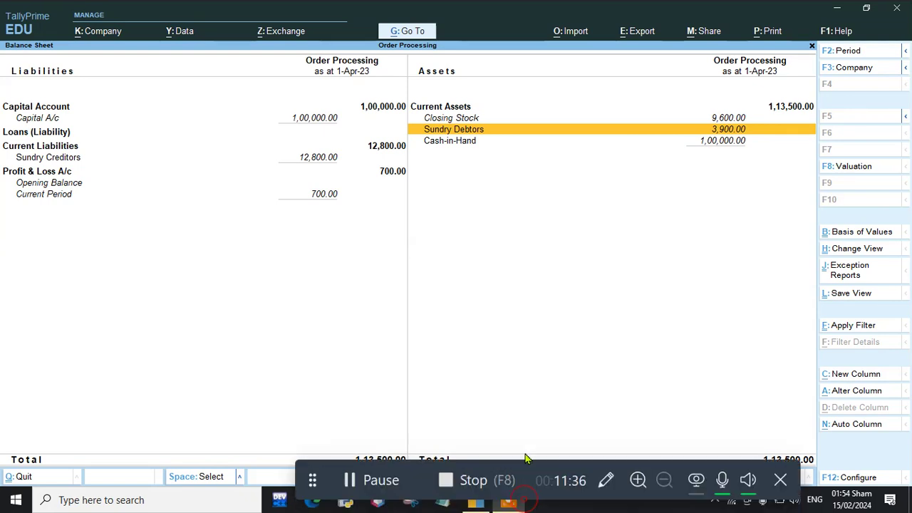